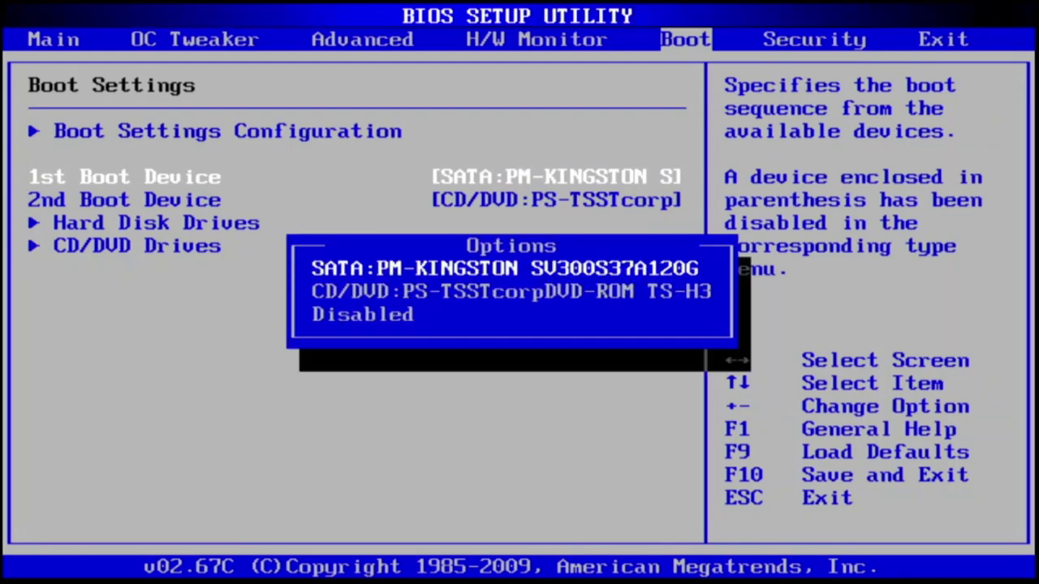
# Check the options for both boot devices and set the 2nd Boot Device to Disabled.
pyautogui.press('Escape')
pyautogui.press('Down')
pyautogui.press('Return')
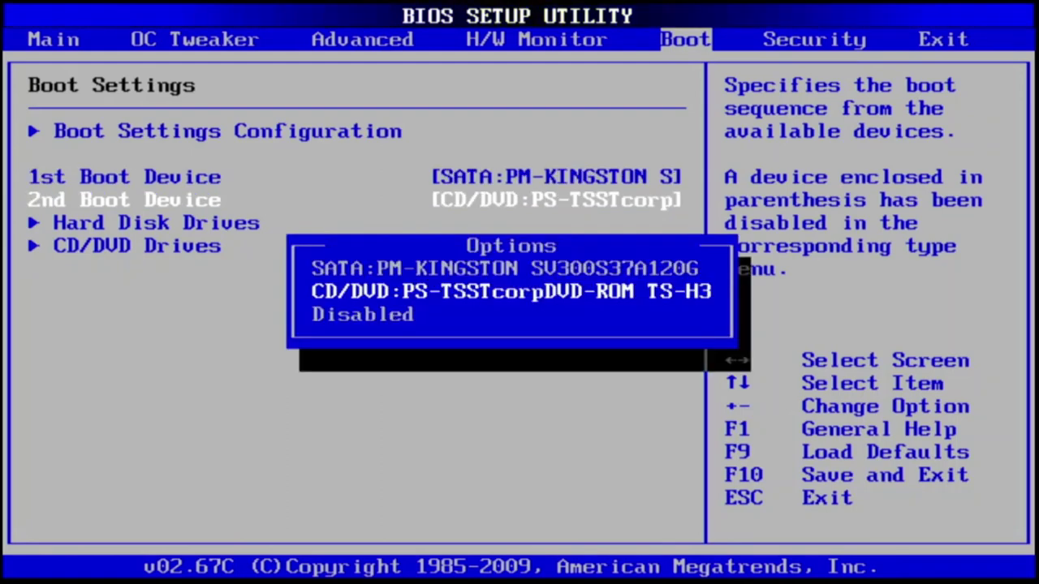
pyautogui.press('Escape')
pyautogui.press('Down')
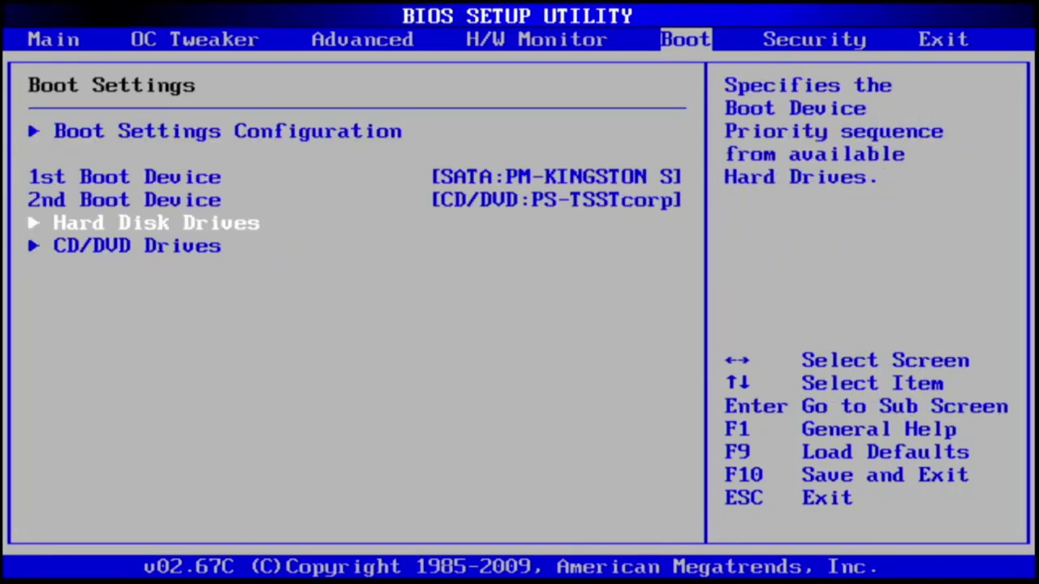
pyautogui.press('Up')
pyautogui.press('Return')
pyautogui.press('Down')
pyautogui.press('Return')
pyautogui.press('Down')
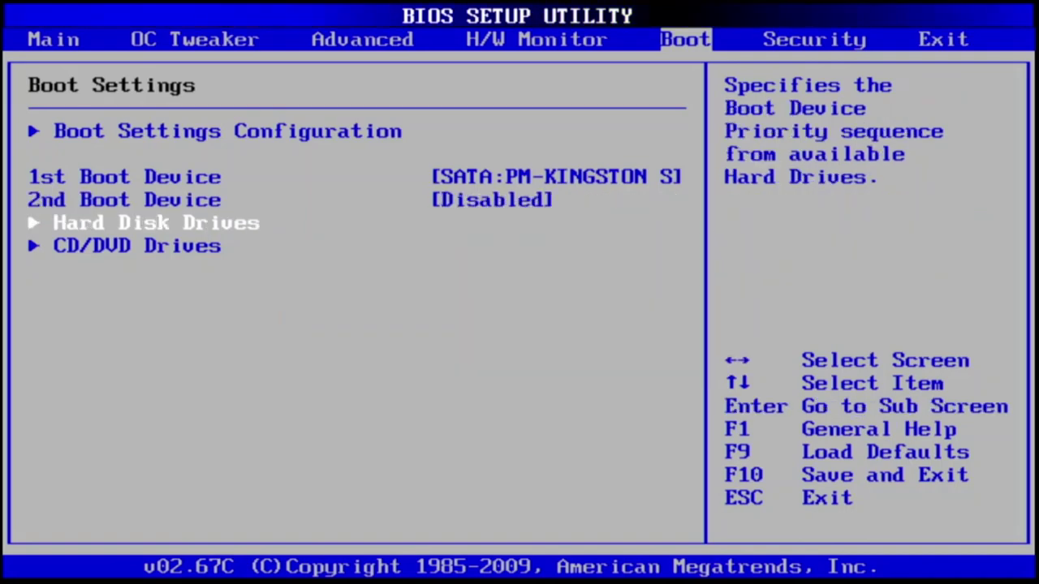
# Check the available options for the 1st and 2nd Drive under Hard Disk Drives, keeping the current selections.
pyautogui.press('Return')
pyautogui.press('Return')
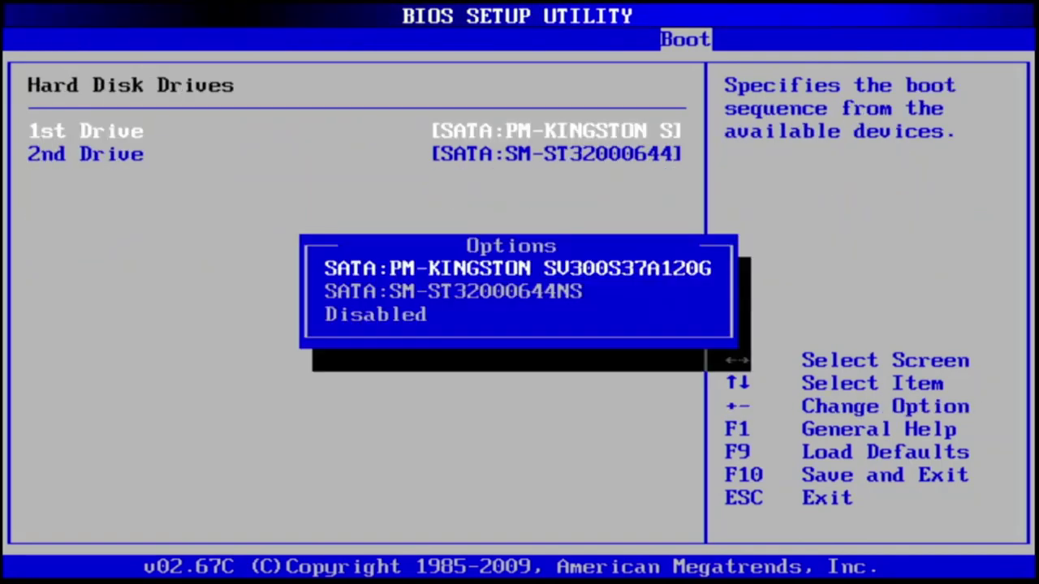
pyautogui.press('Return')
pyautogui.press('Down')
pyautogui.press('Return')
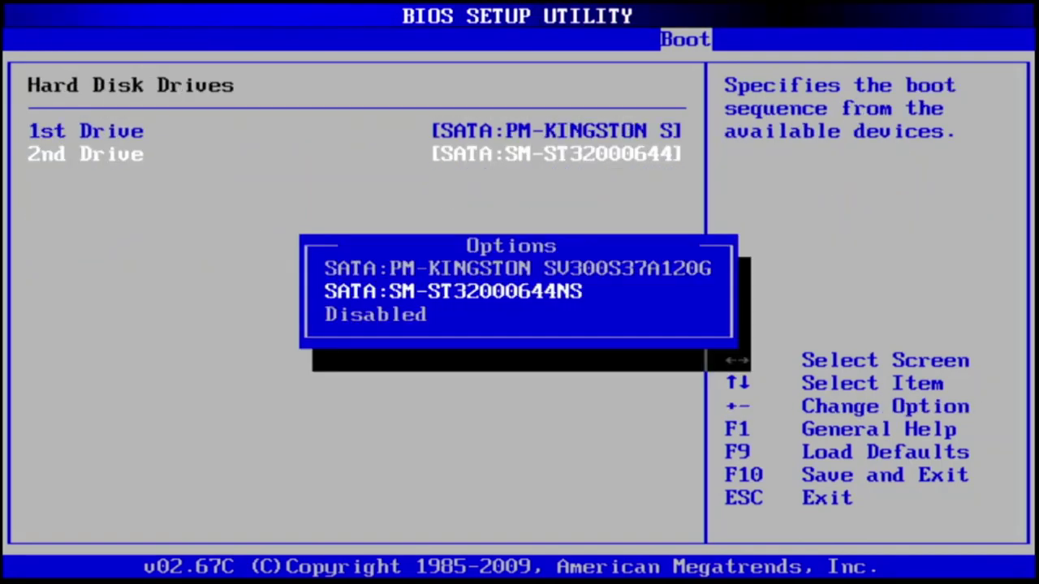
pyautogui.press('Return')
pyautogui.press('Escape')
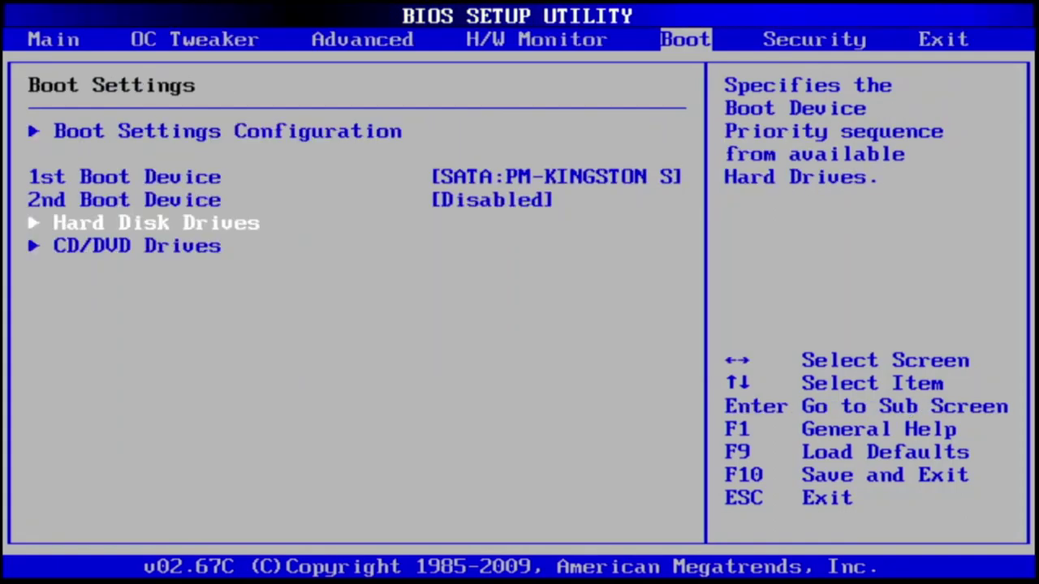
# Check the 1st Drive options under CD/DVD Drives, keep the current selection, and return to the boot settings.
pyautogui.press('Down')
pyautogui.press('Return')
pyautogui.press('Return')
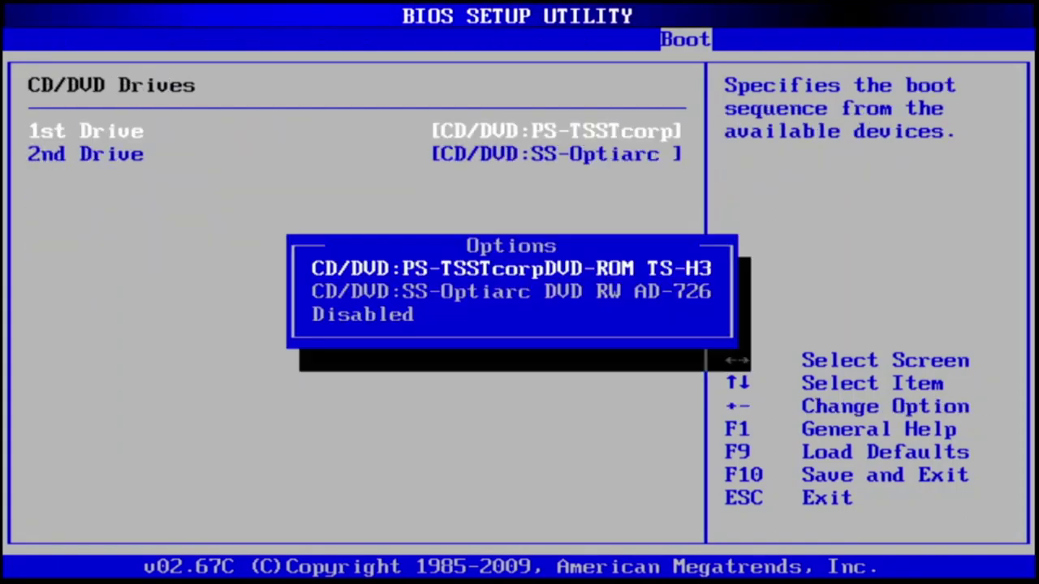
pyautogui.press('Return')
pyautogui.press('Escape')
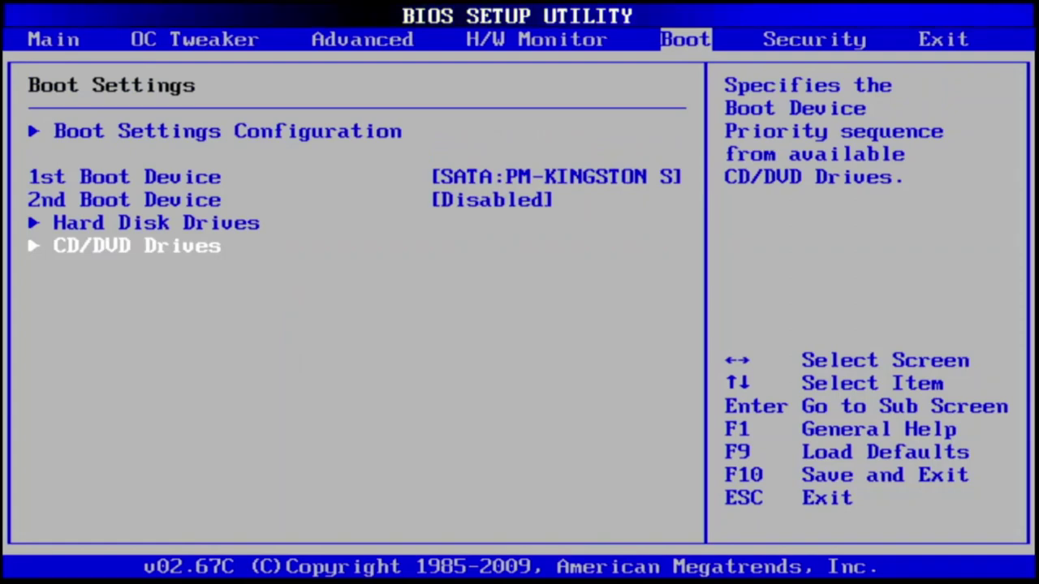
pyautogui.press('Escape')
pyautogui.press('Escape')
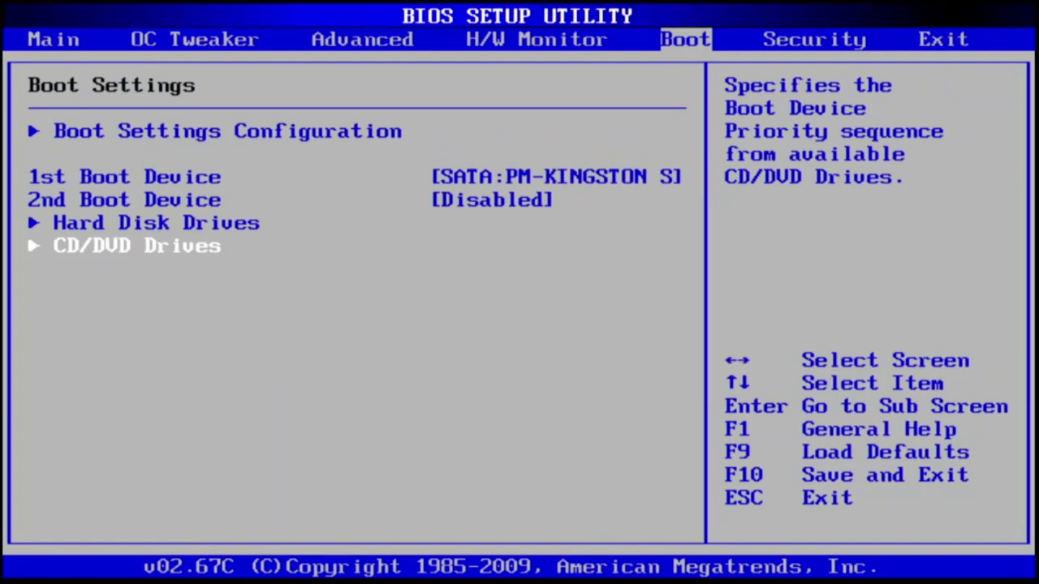
# Look at the supervisor and user password change prompts in the security settings, cancelling both without entering a password.
pyautogui.press('Right')
pyautogui.press('Return')
pyautogui.press('Escape')
pyautogui.press('Down')
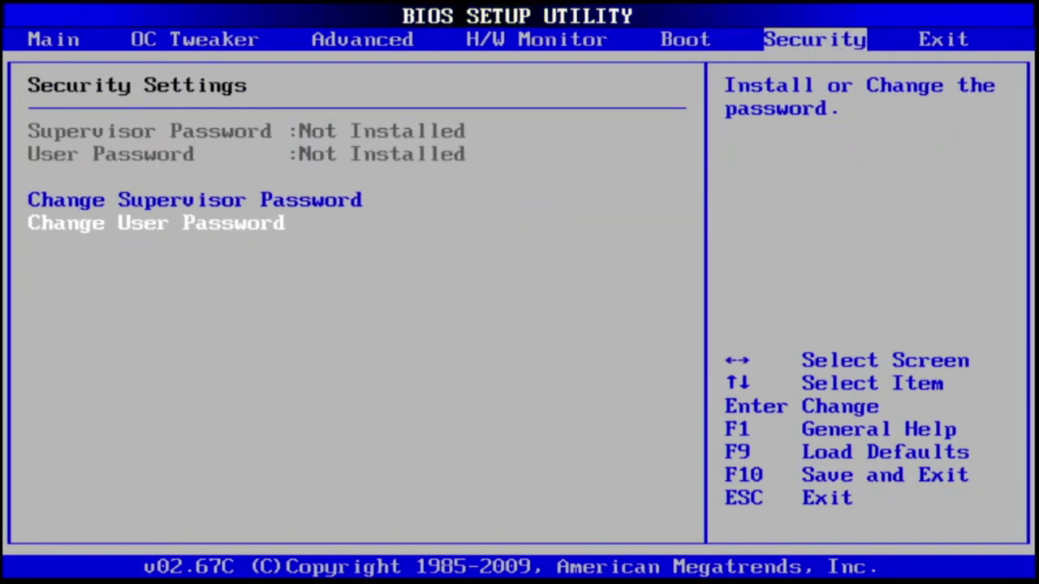
pyautogui.press('Return')
pyautogui.press('Escape')
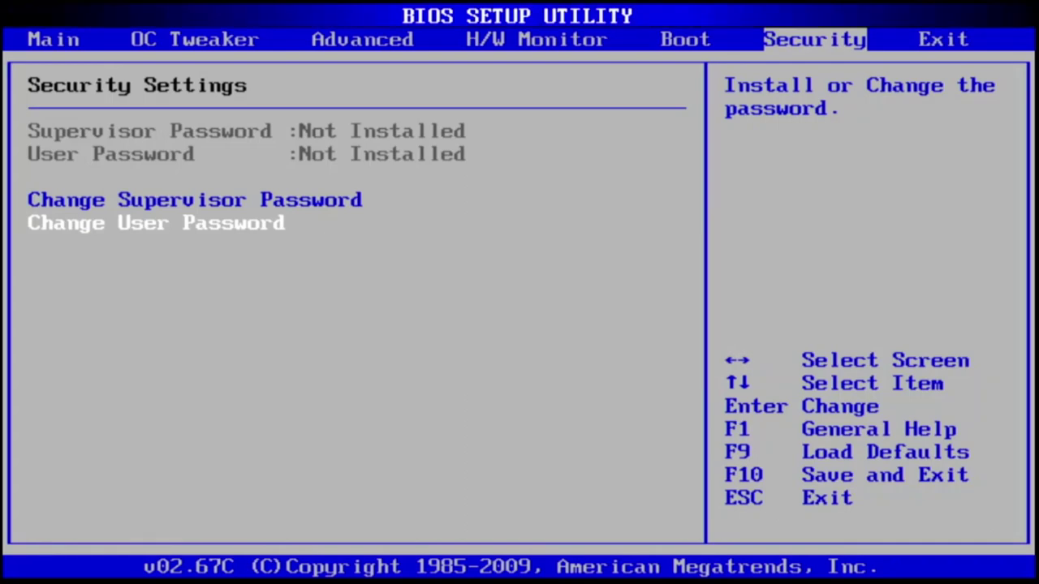
# Save the BIOS configuration changes and exit setup.
pyautogui.press('Right')
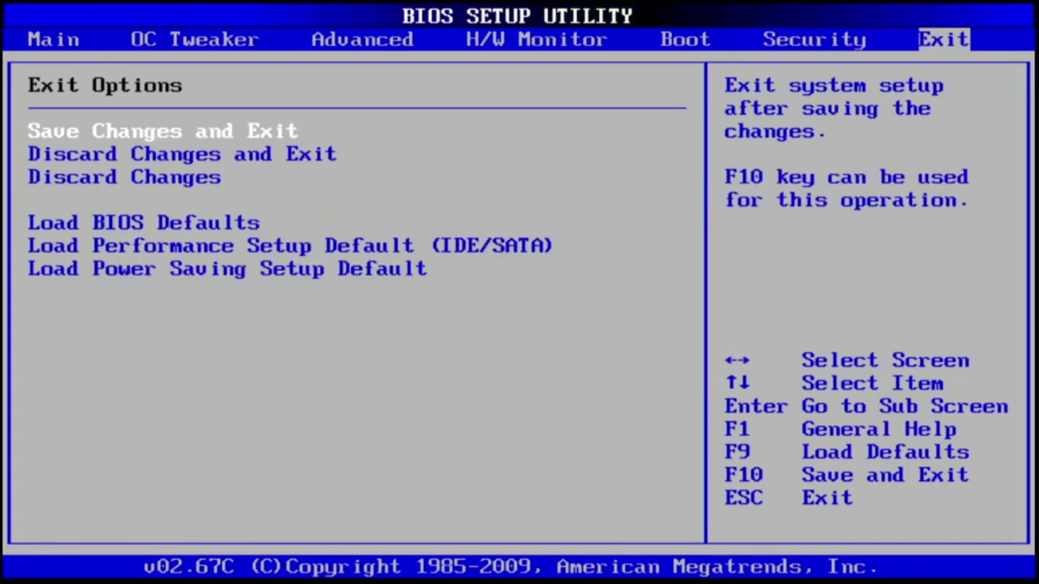
pyautogui.press('Return')
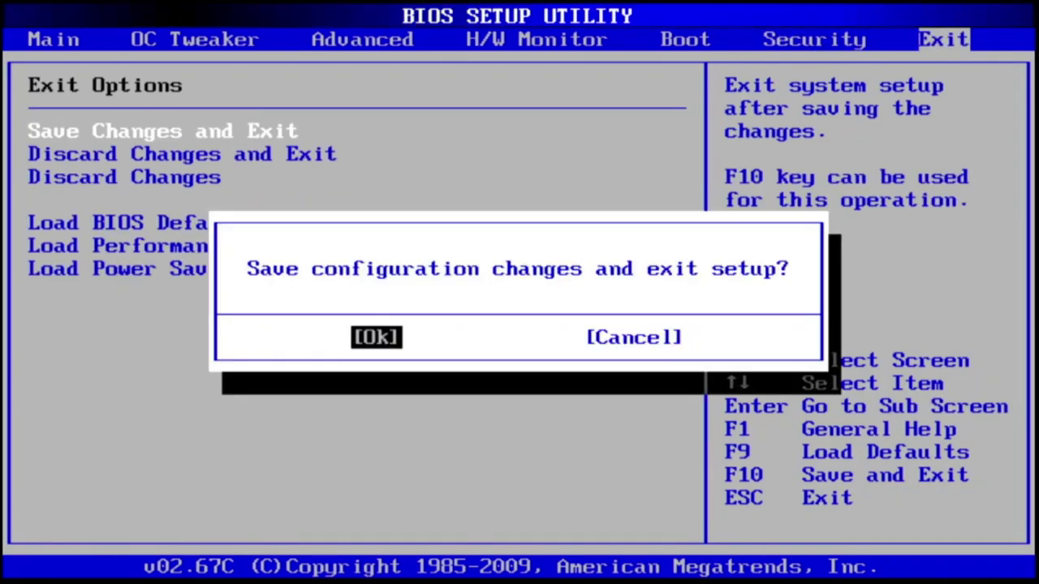
pyautogui.press('Return')
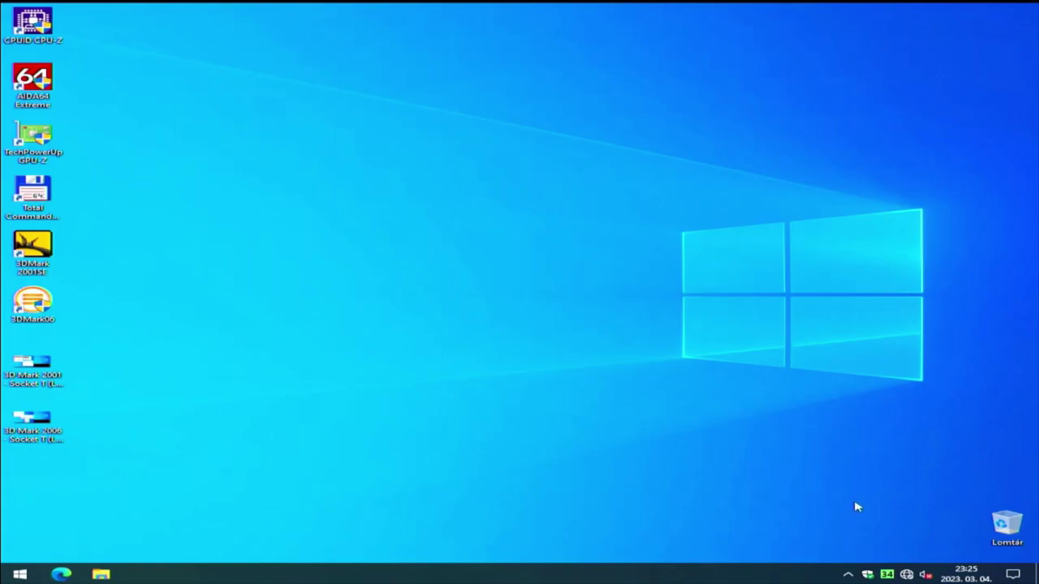
# Switch to Task Manager, examine the processor's performance graph and details in the maximized window, and leave it.
pyautogui.press('super+x')
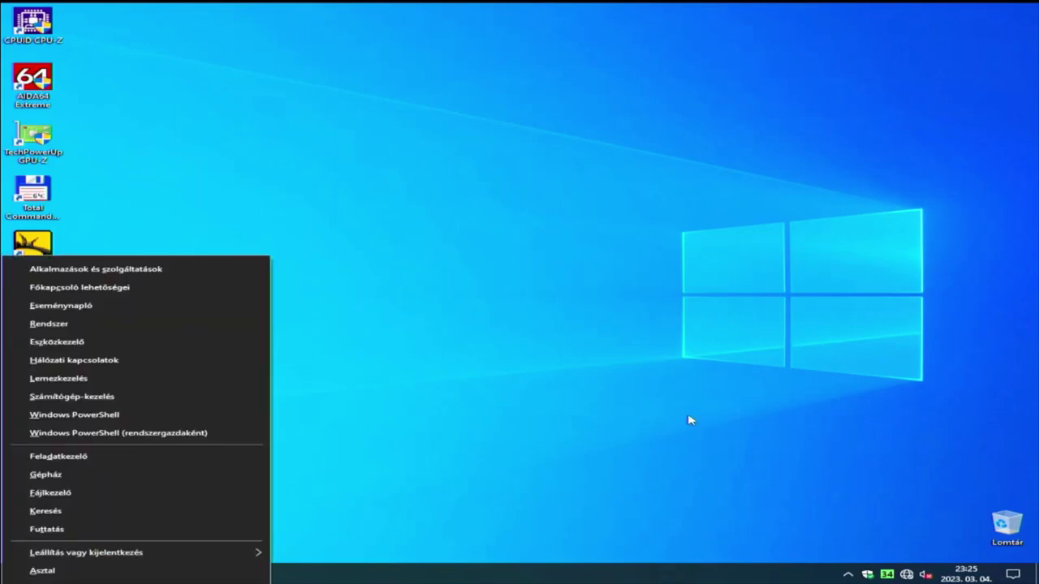
pyautogui.click(61, 457)
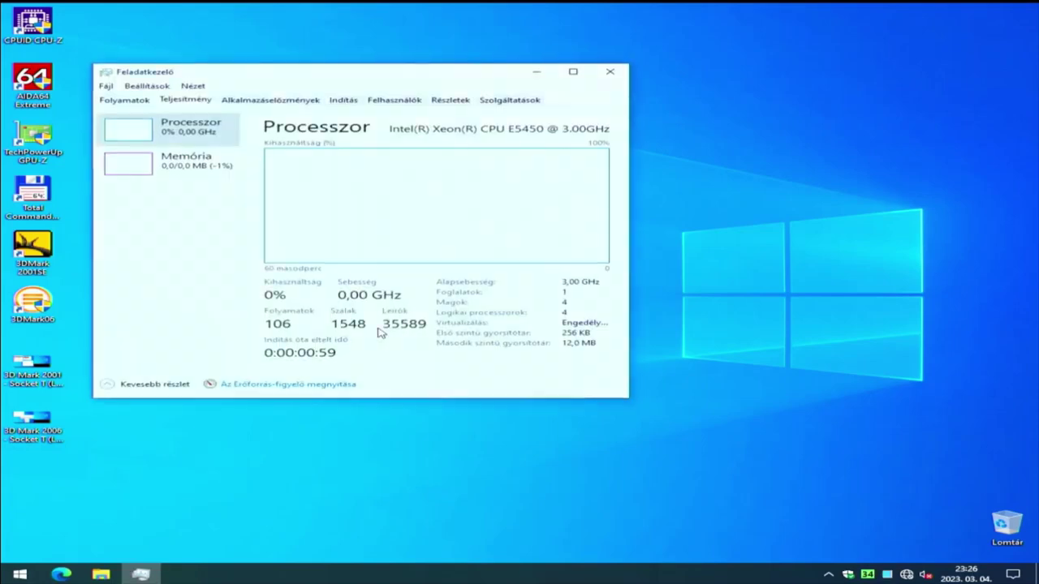
pyautogui.click(589, 71)
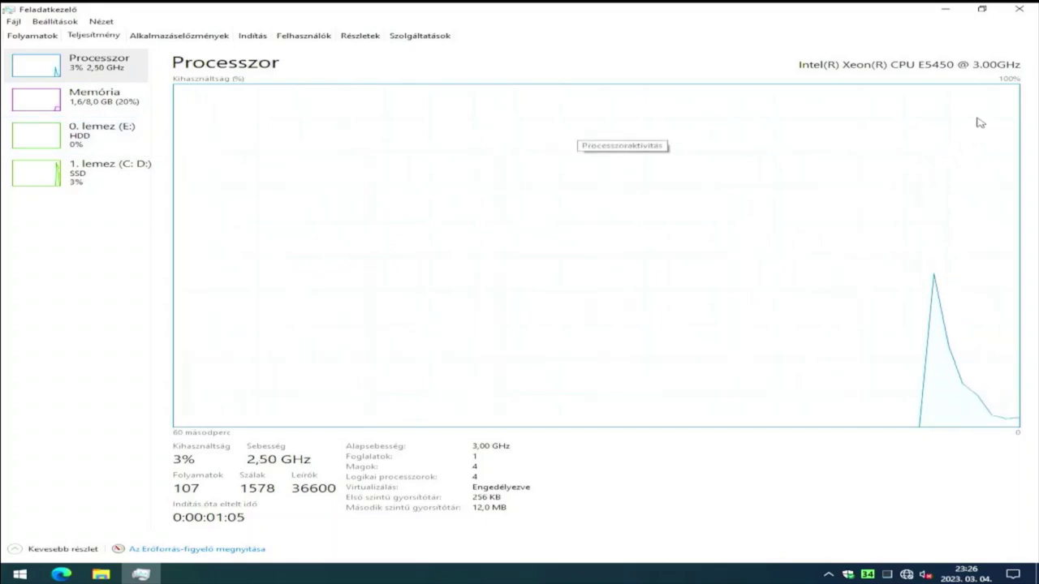
pyautogui.click(954, 13)
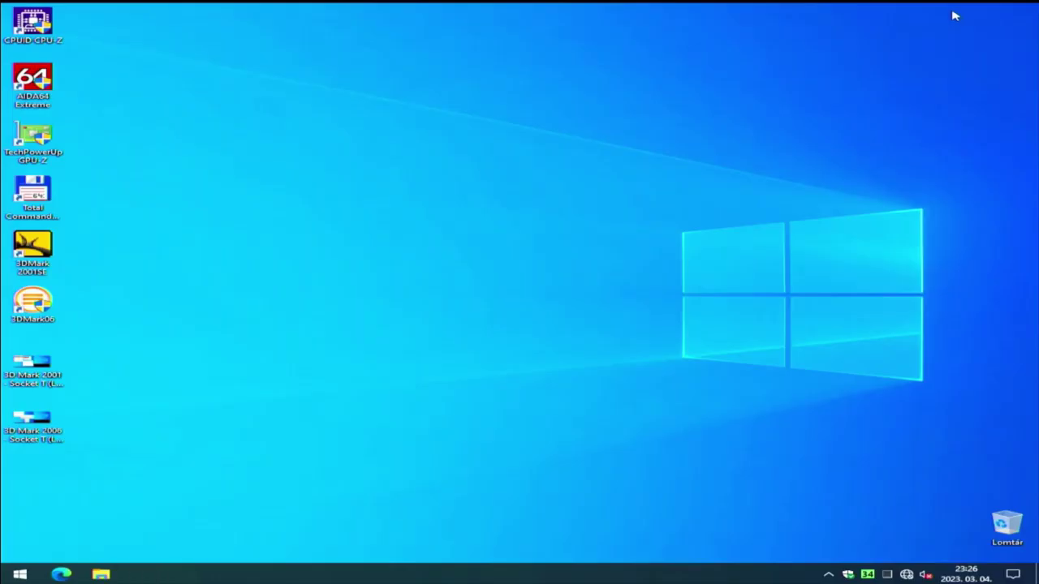
# Move the hidden green number indicator out of the overflow area so it sits among the visible notification icons.
pyautogui.click(828, 574)
pyautogui.moveTo(841, 575); pyautogui.dragTo(857, 578)
# Look over the Start menu and examine the device and Windows specifications on the system About page, closing it when done.
pyautogui.click(19, 574)
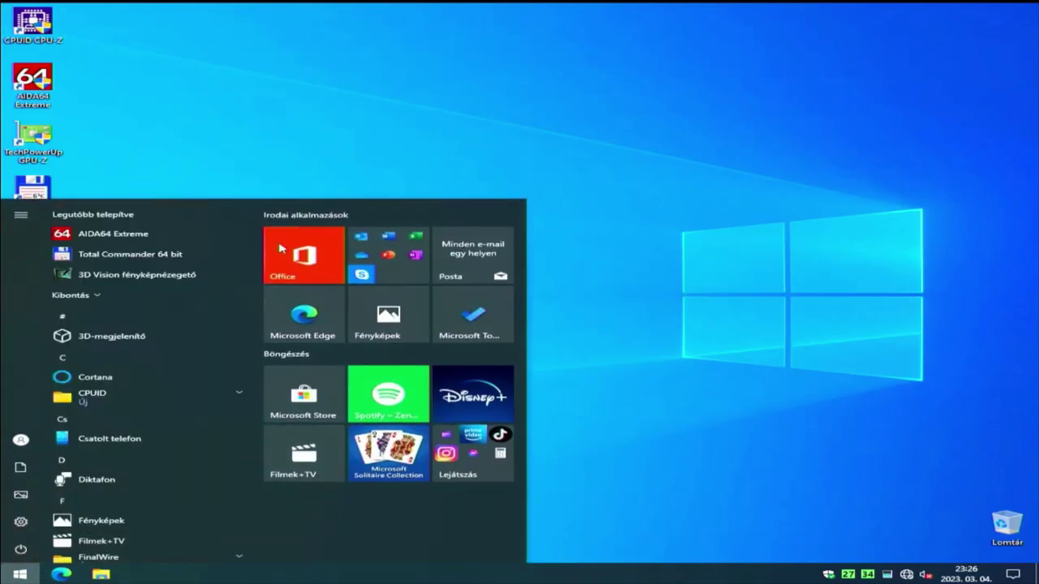
pyautogui.click(393, 125)
pyautogui.press('super+x')
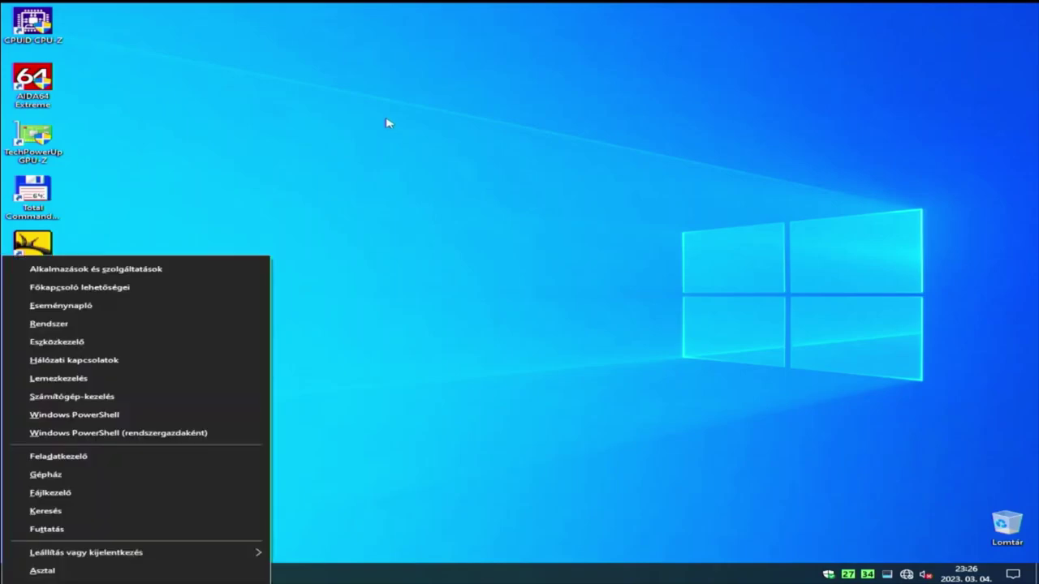
pyautogui.click(127, 323)
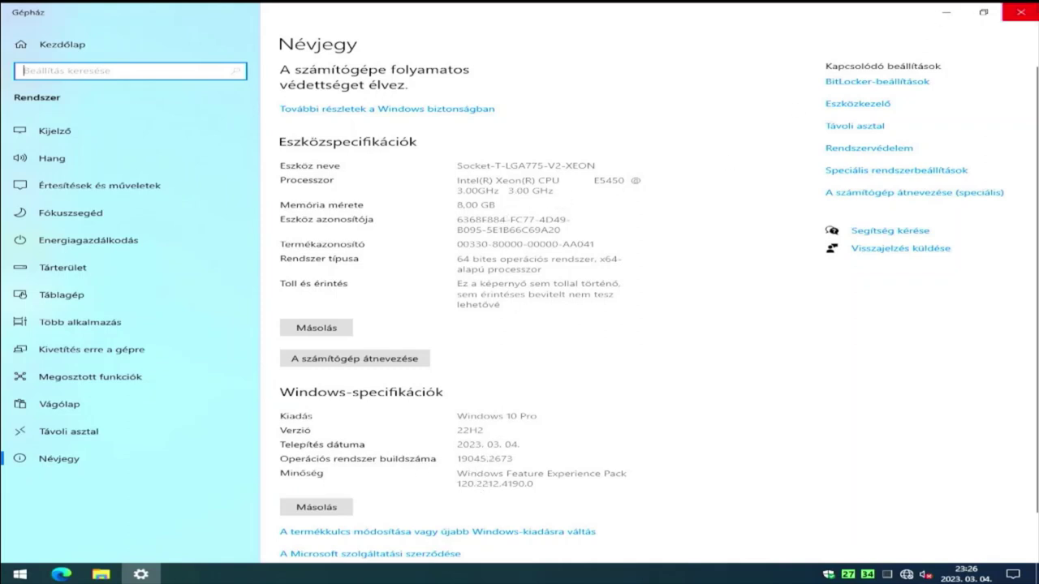
pyautogui.click(1026, 11)
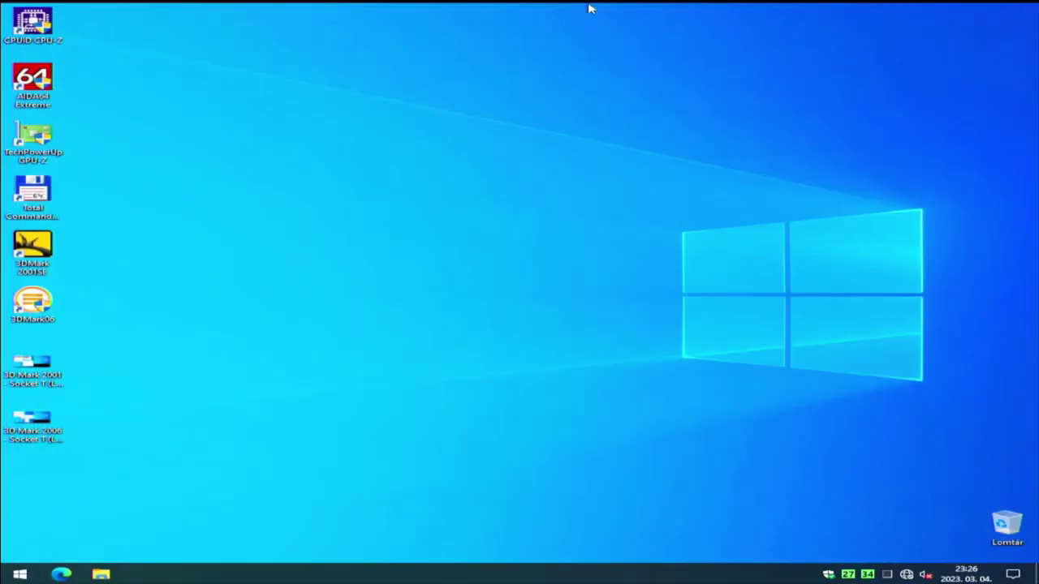
# Launch CPU-Z, allow it to make changes to the device, and examine the processor and mainboard details.
pyautogui.doubleClick(61, 30)
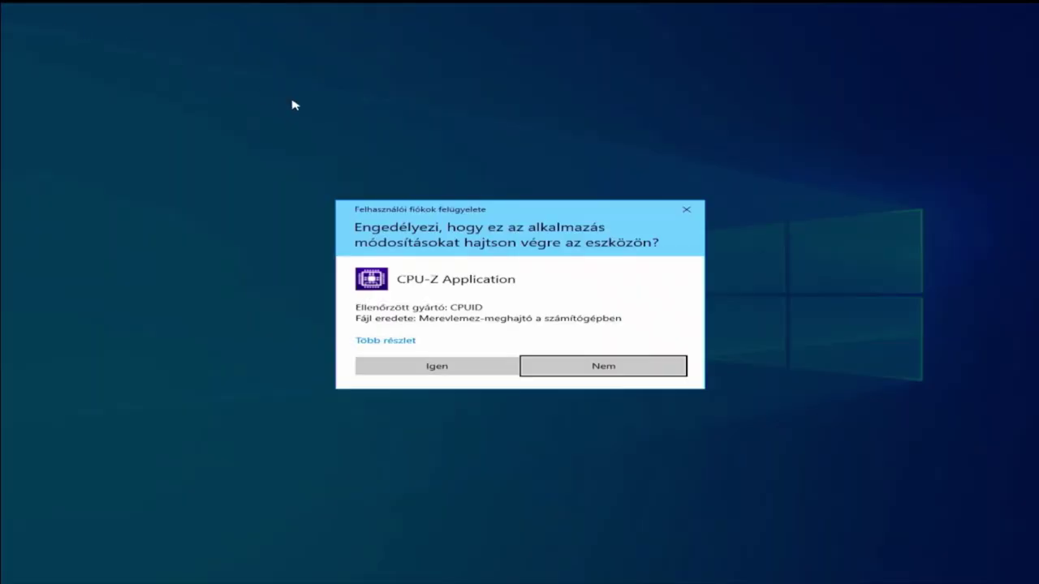
pyautogui.click(438, 365)
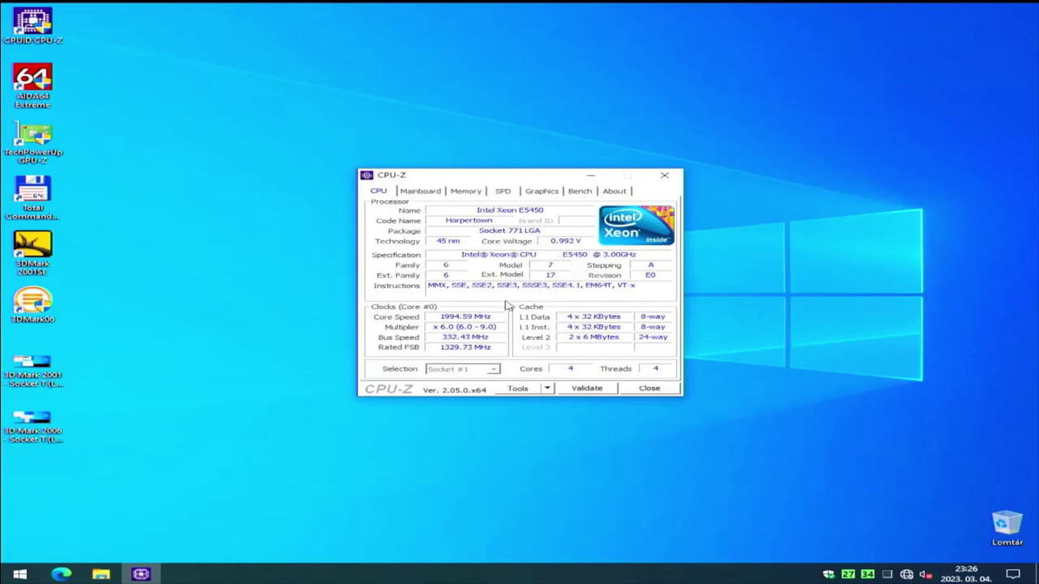
pyautogui.click(431, 198)
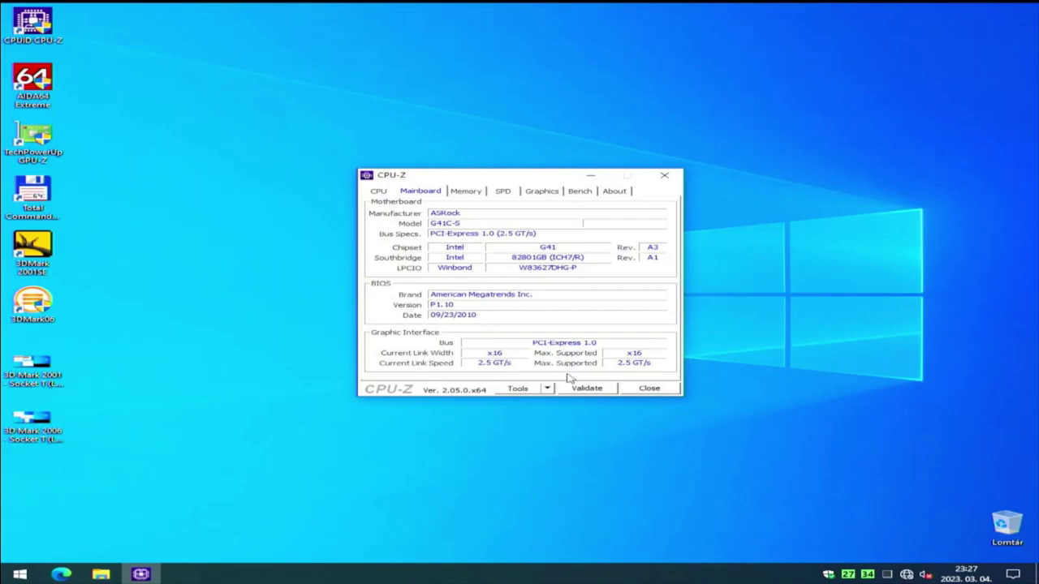
# Examine the memory timings and the SPD data for memory modules in Slot #1 and Slot #2.
pyautogui.click(465, 192)
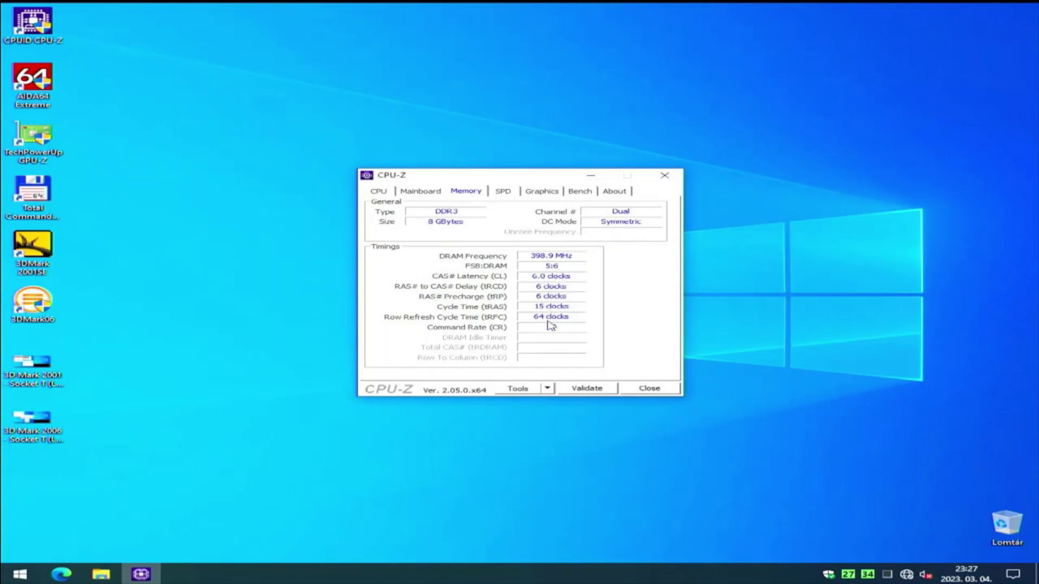
pyautogui.click(504, 195)
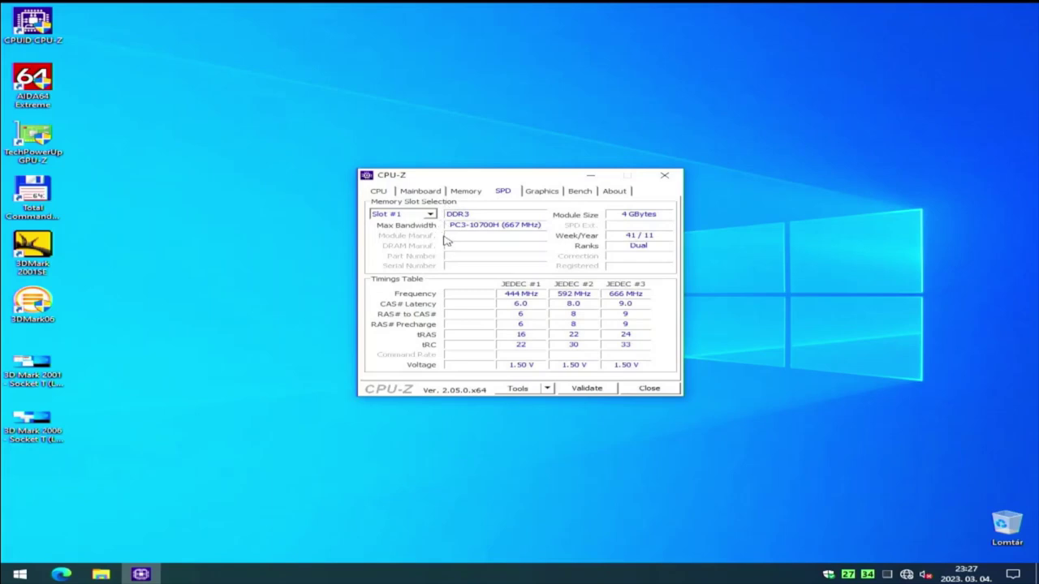
pyautogui.click(432, 215)
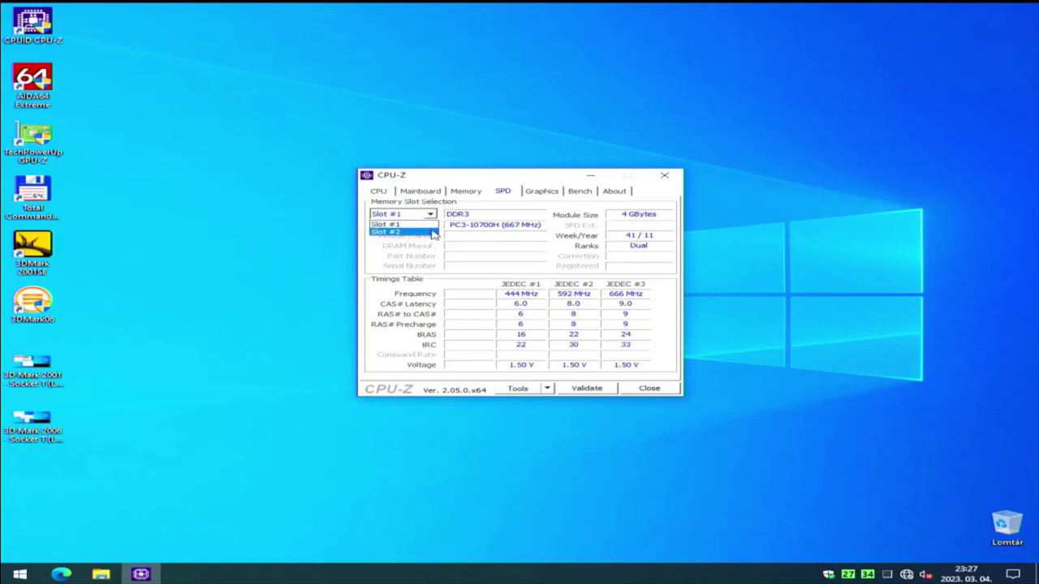
pyautogui.click(432, 232)
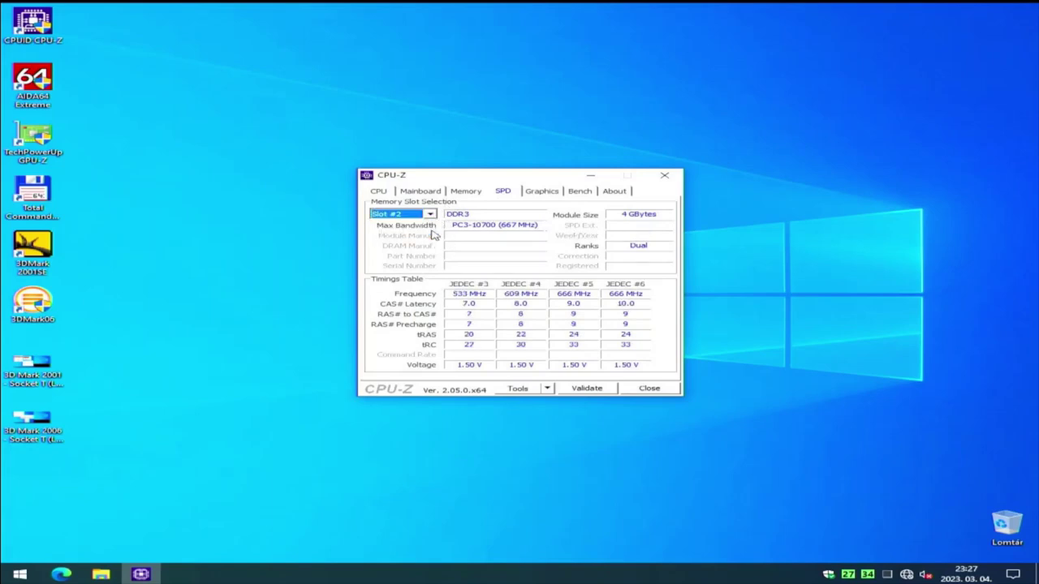
# Examine the graphics details of the Intel G41 Express Chipset and the NVIDIA GeForce 9500 GT.
pyautogui.click(550, 196)
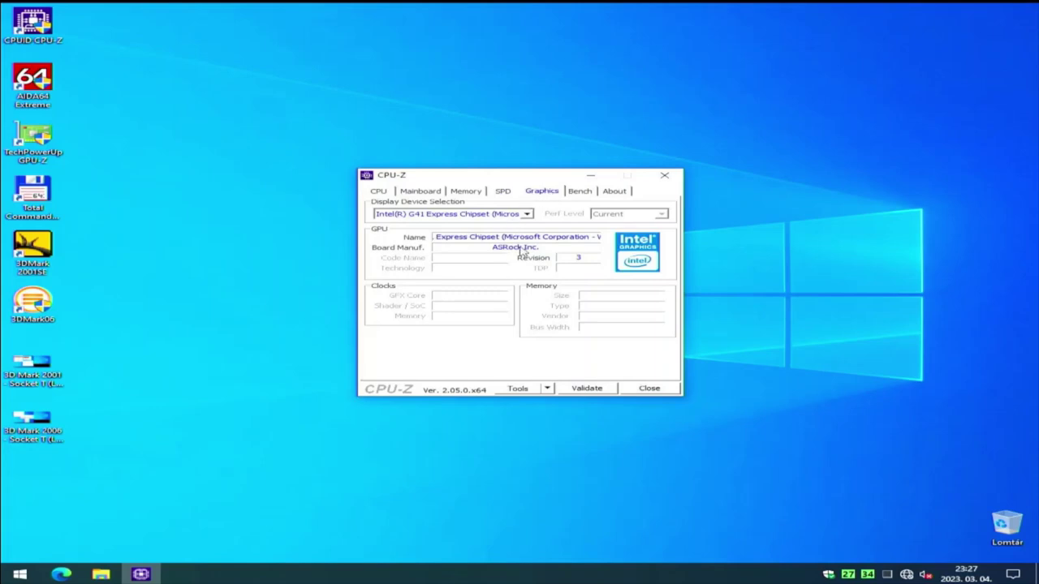
pyautogui.click(526, 214)
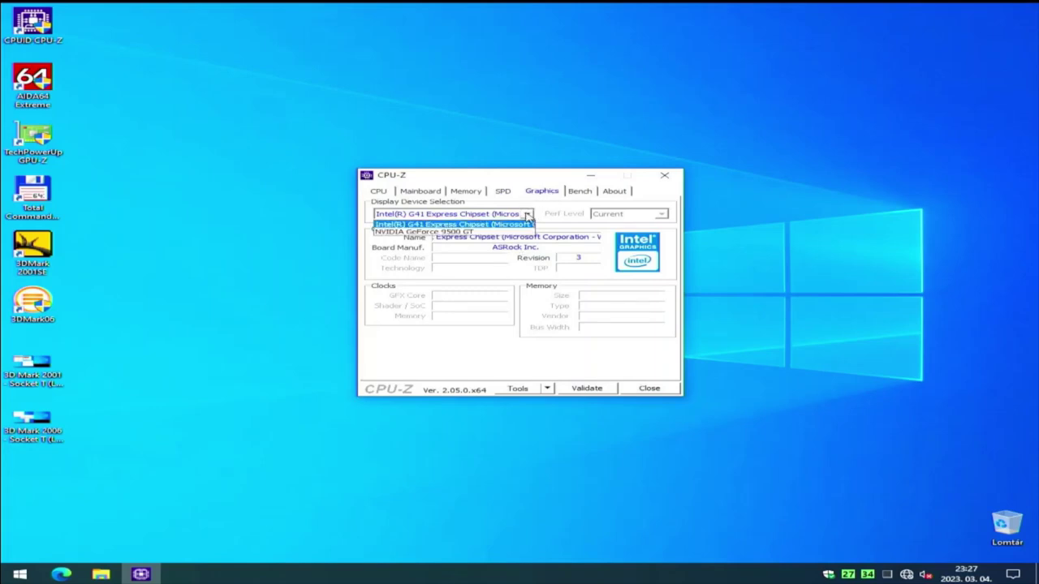
pyautogui.click(509, 233)
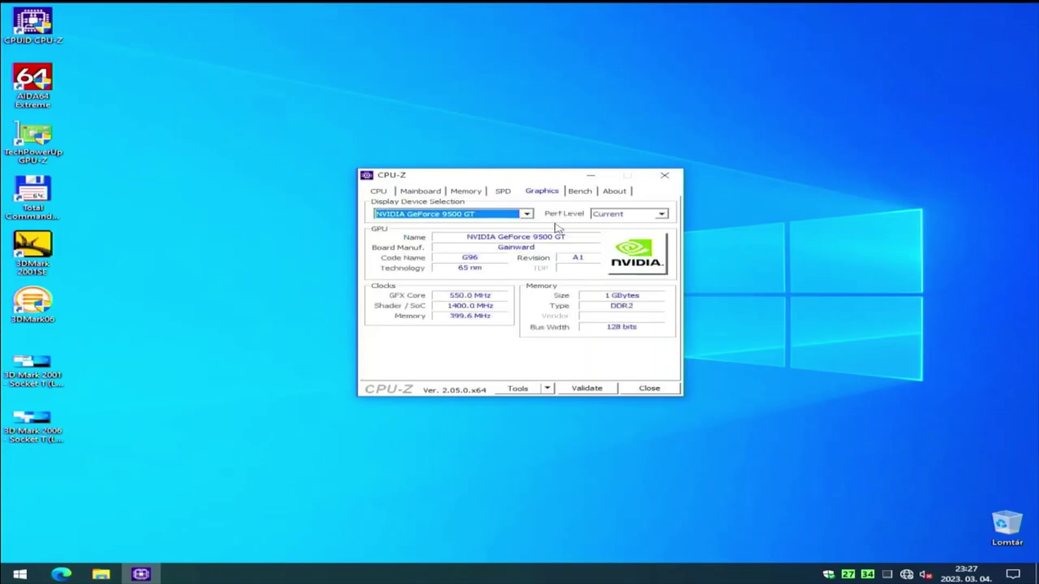
# Run the CPU-Z processor benchmark with Version 17.01.64, read the scores, and close the program.
pyautogui.click(579, 191)
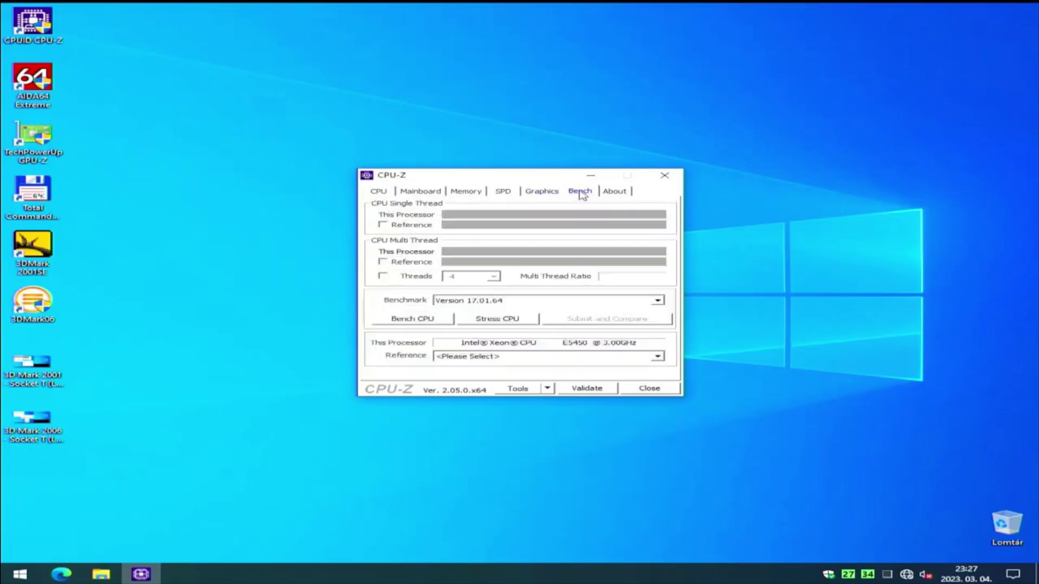
pyautogui.click(397, 319)
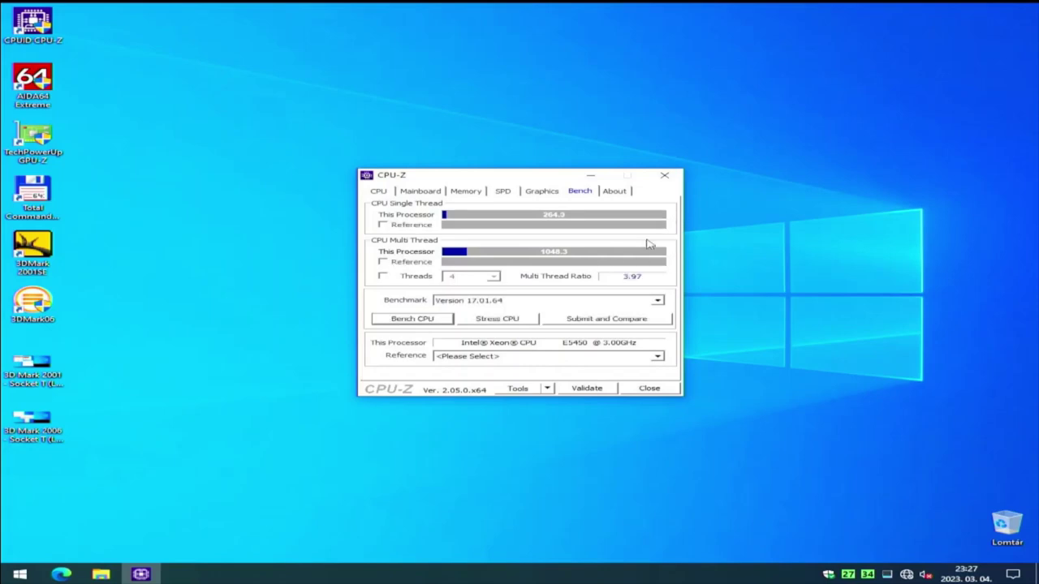
pyautogui.click(631, 389)
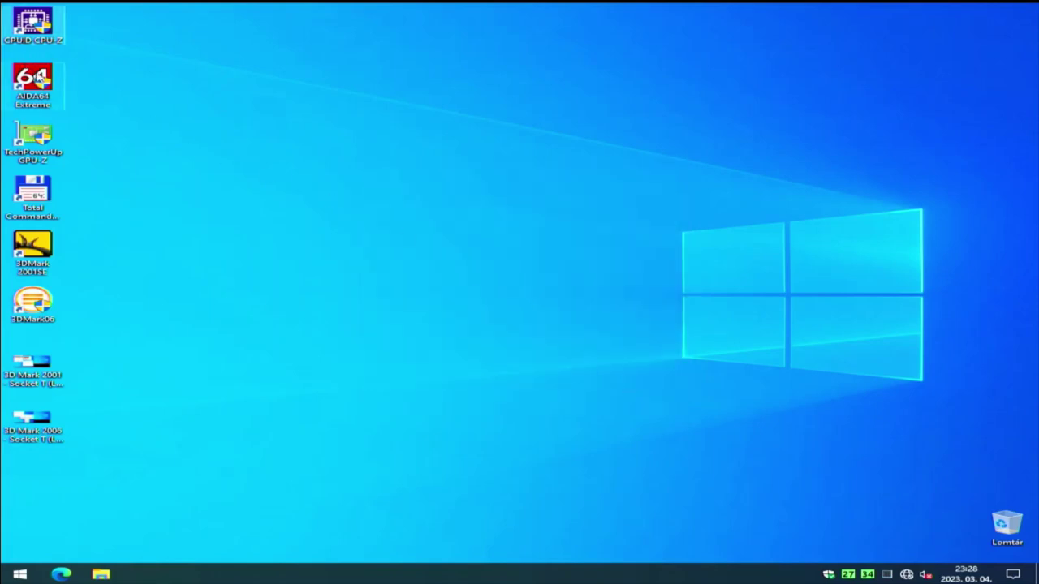
# Launch AIDA64 Extreme, allow it to make changes to the device, and examine the full computer summary.
pyautogui.doubleClick(41, 75)
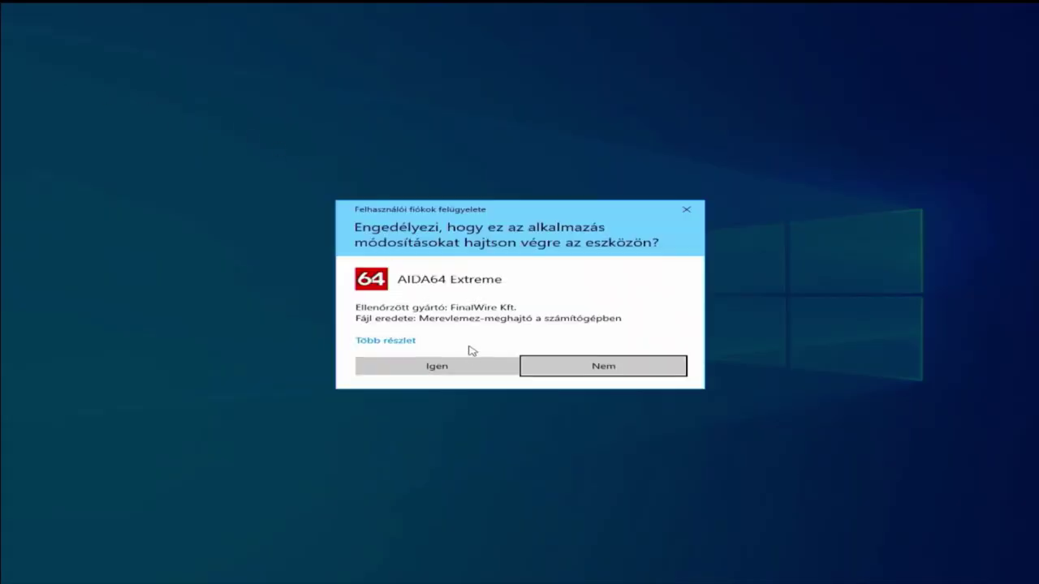
pyautogui.click(466, 365)
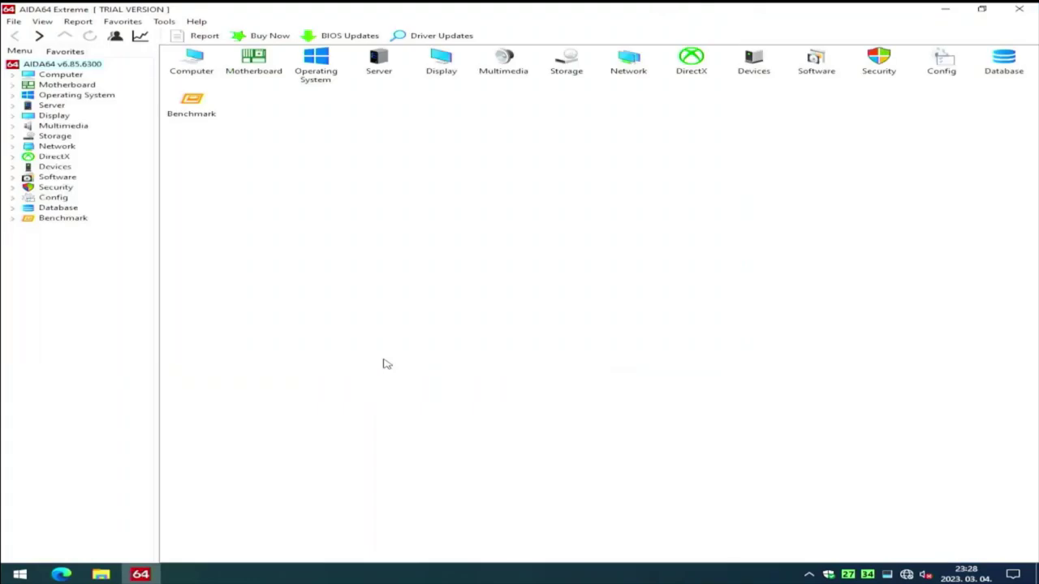
pyautogui.click(67, 75)
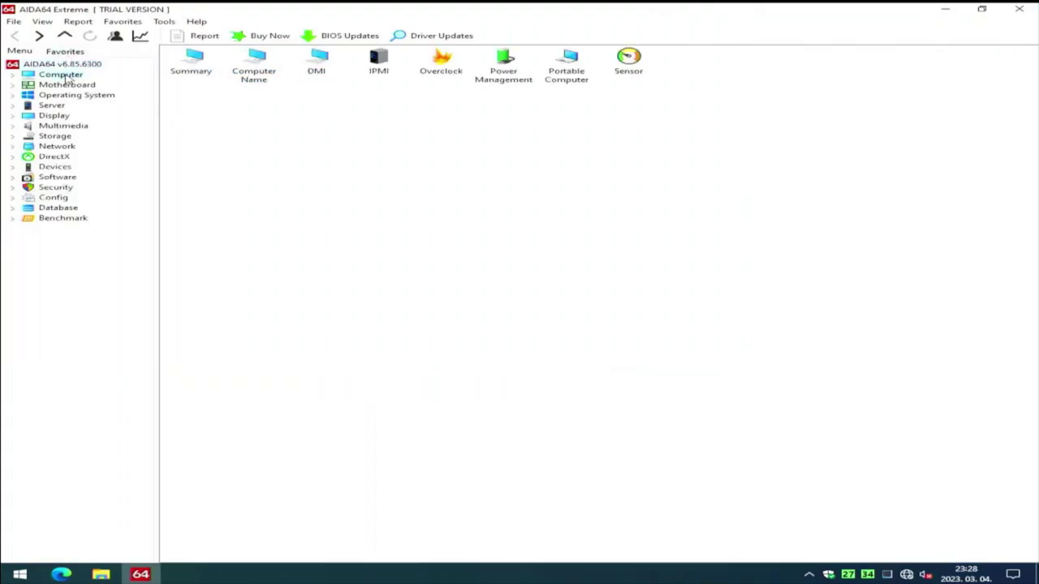
pyautogui.doubleClick(67, 76)
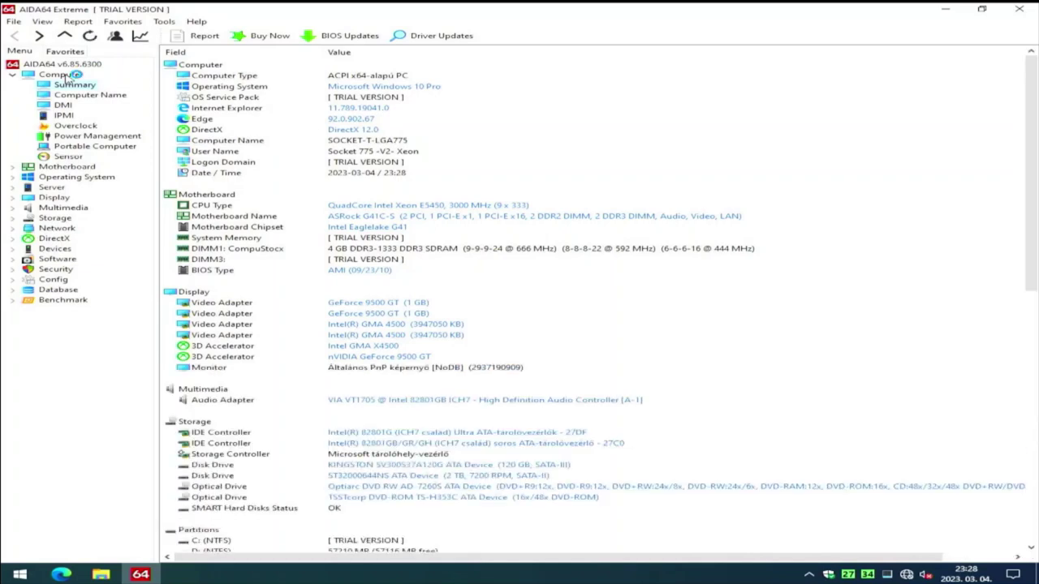
pyautogui.scroll(-6, 410, 239)
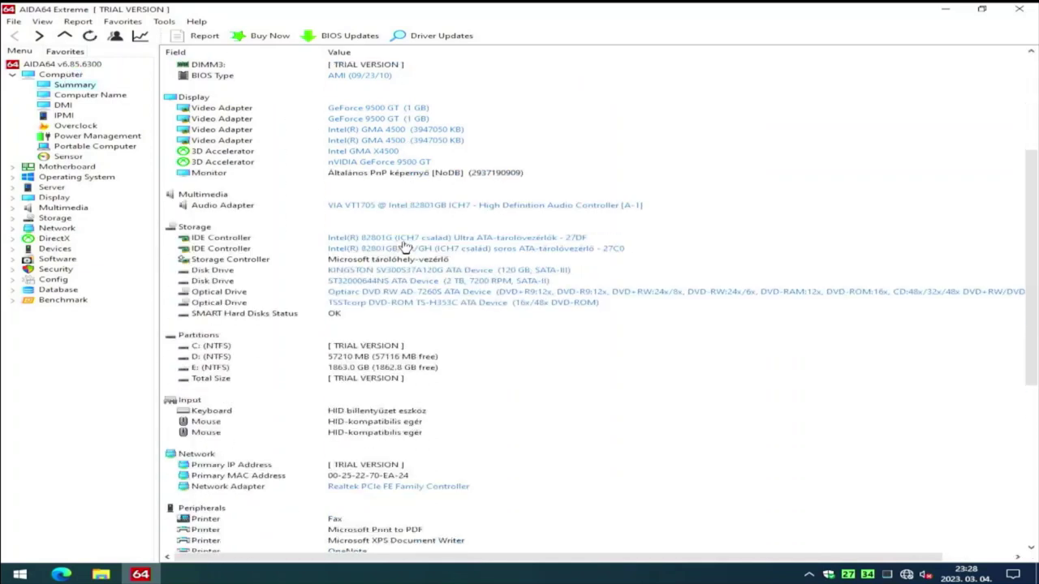
pyautogui.scroll(-4, 402, 247)
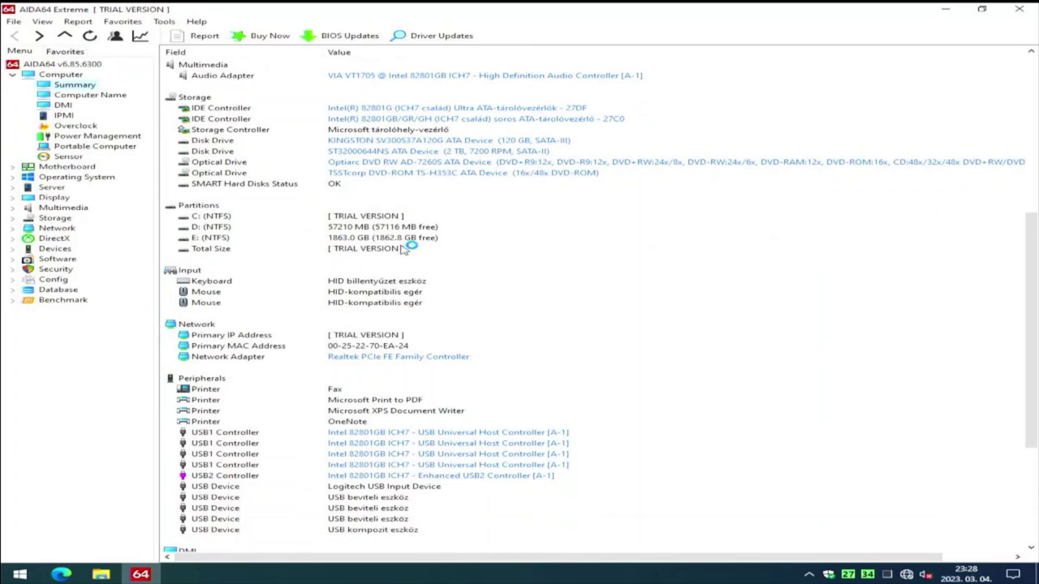
pyautogui.scroll(-6, 402, 250)
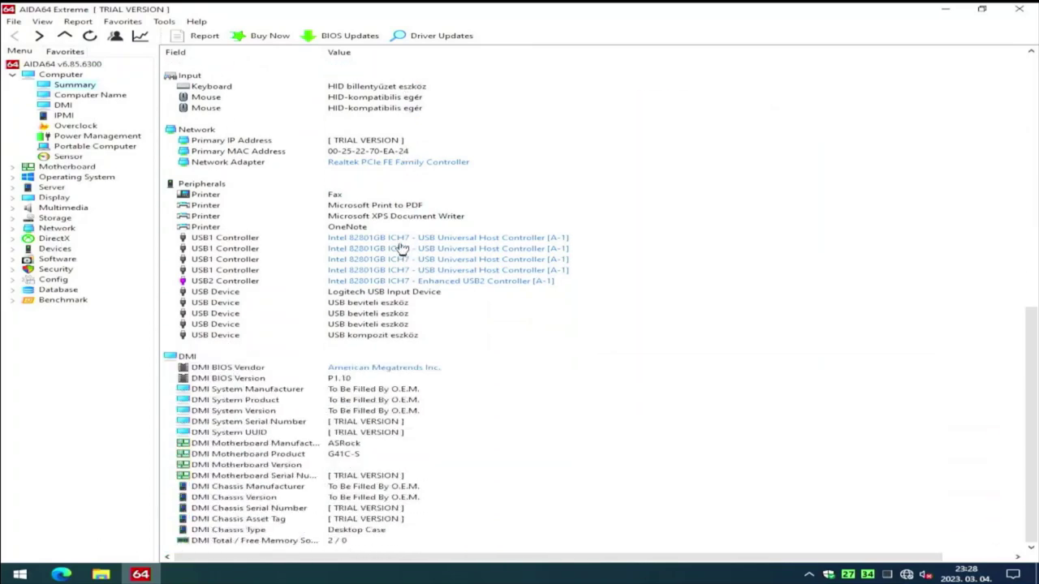
pyautogui.scroll(16, 333, 207)
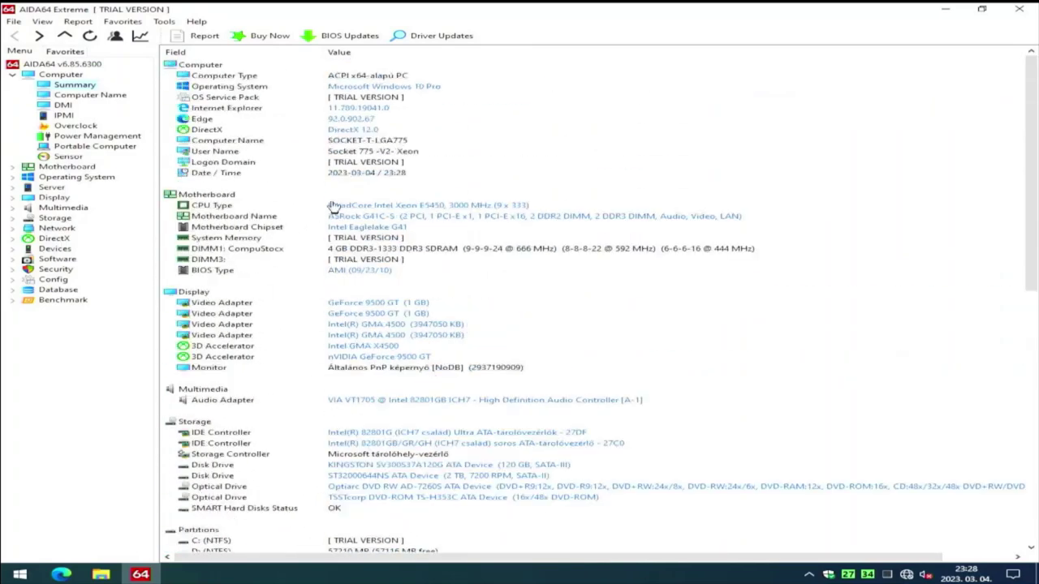
# Examine the DMI records for the BIOS, system, motherboard, chassis and memory controller.
pyautogui.click(88, 96)
pyautogui.press('Down')
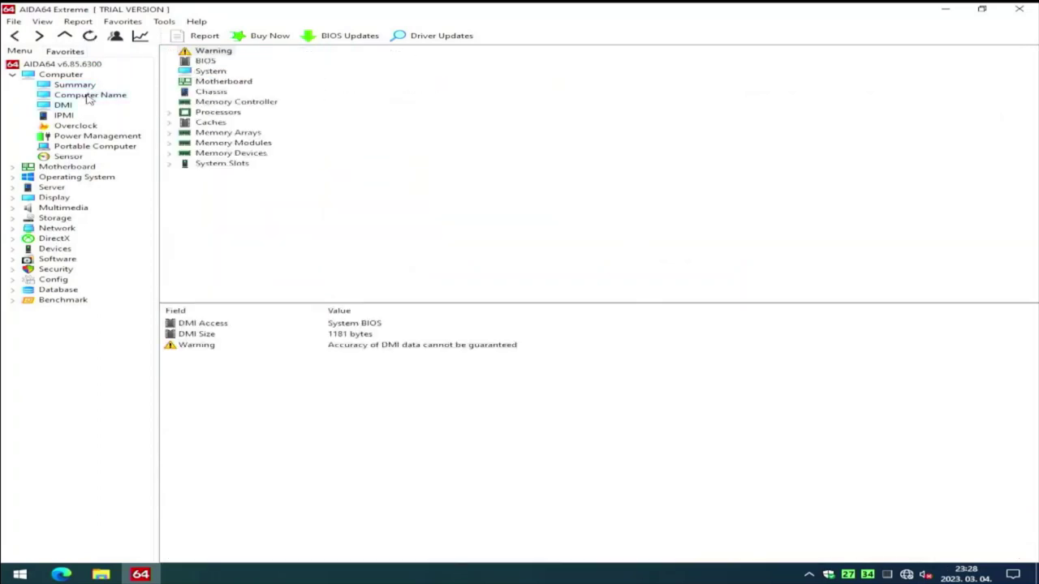
pyautogui.click(219, 54)
pyautogui.press('Down')
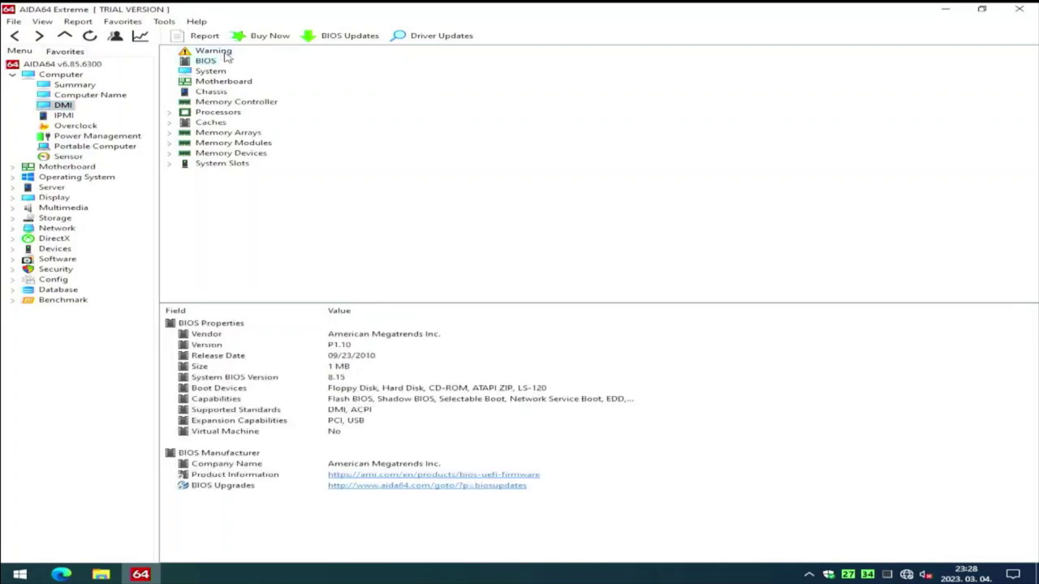
pyautogui.press('Down')
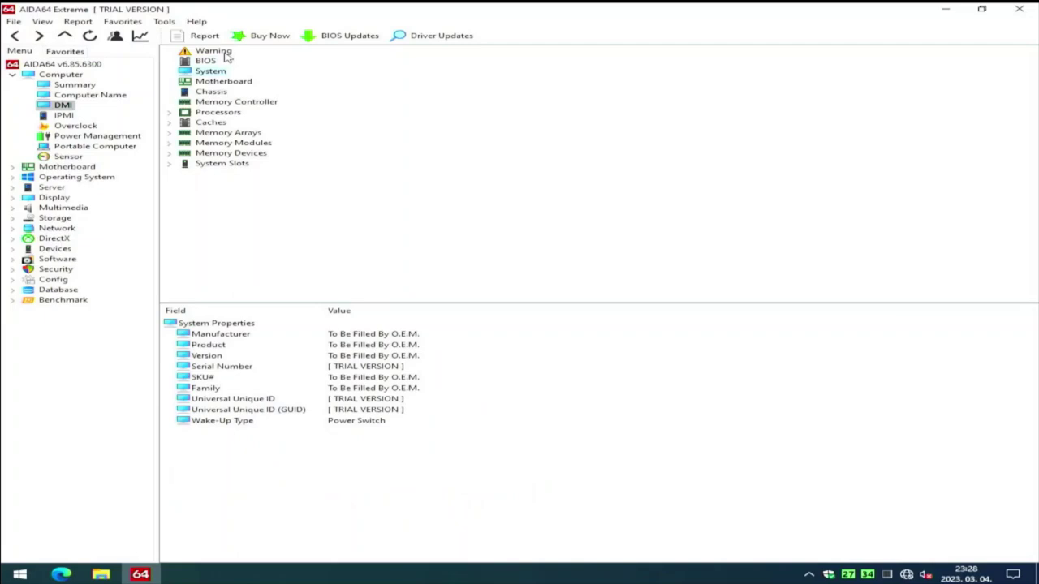
pyautogui.press('Down')
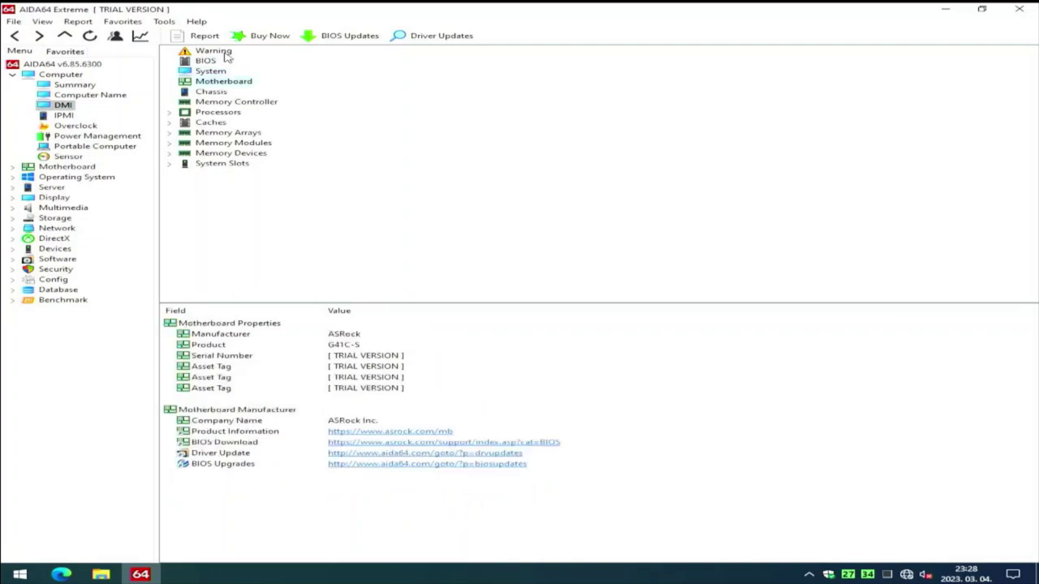
pyautogui.press('Down')
pyautogui.press('Down')
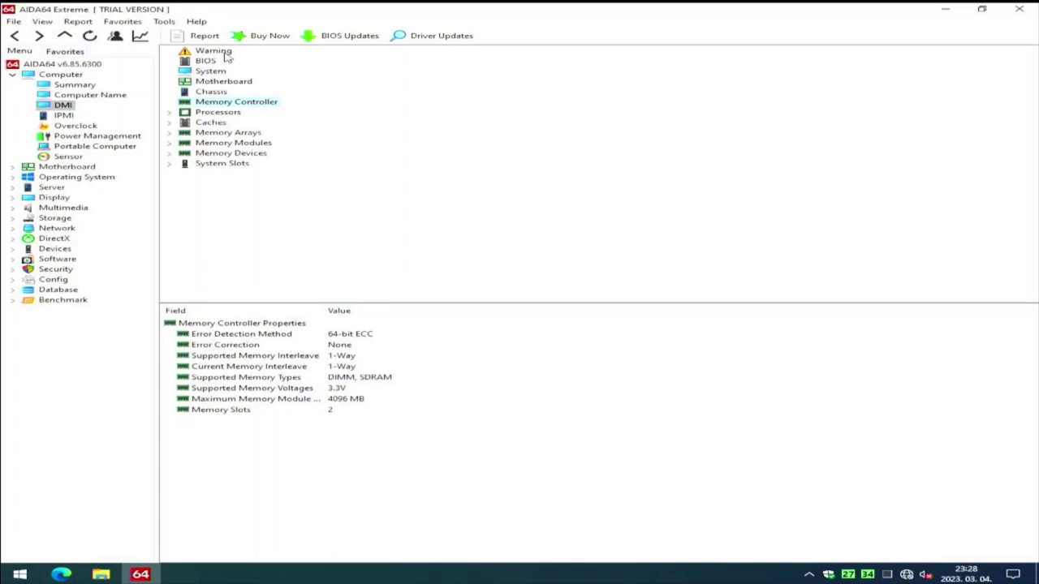
# Examine the DMI records for the Xeon E5450 processor and its L1, L2 and L3 caches.
pyautogui.press('Down')
pyautogui.press('Right')
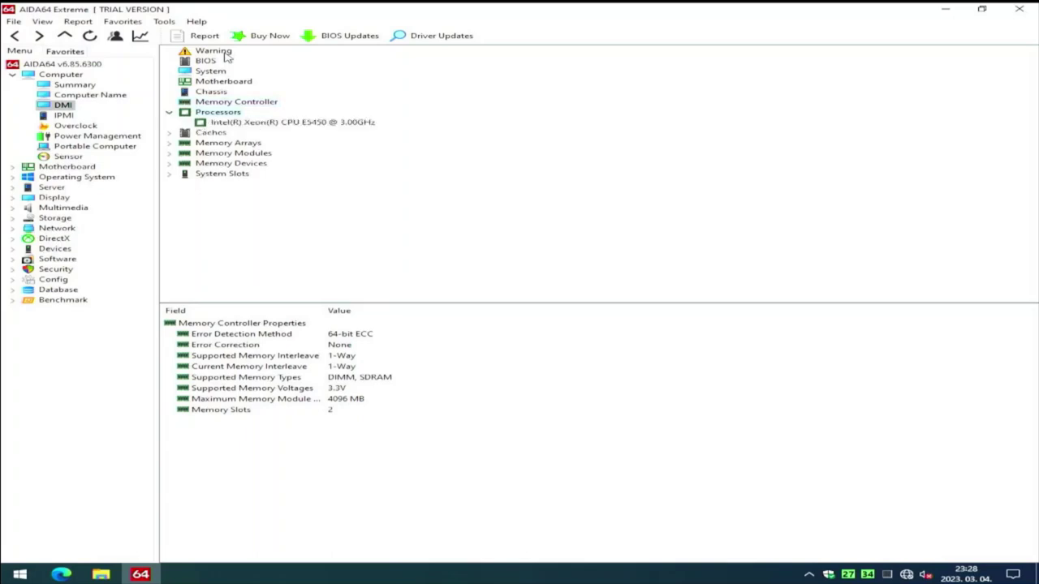
pyautogui.press('Down')
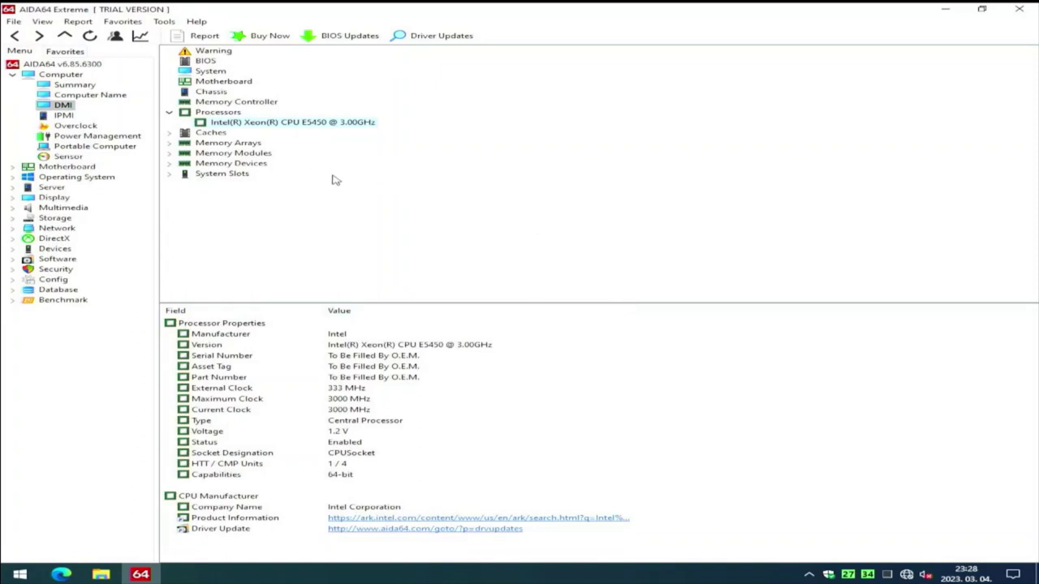
pyautogui.press('Down')
pyautogui.press('Right')
pyautogui.press('Down')
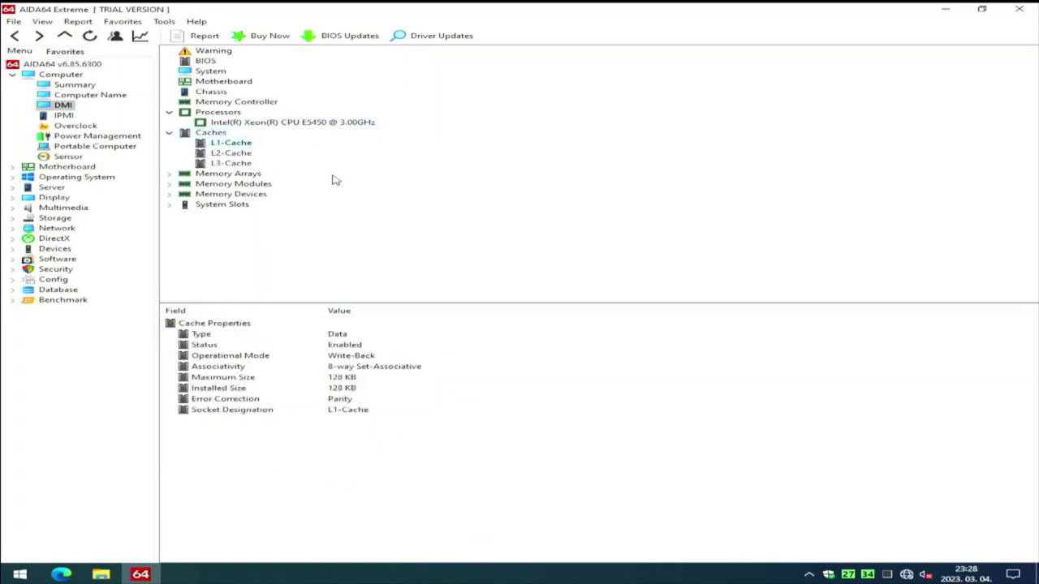
pyautogui.press('Down')
pyautogui.press('Down')
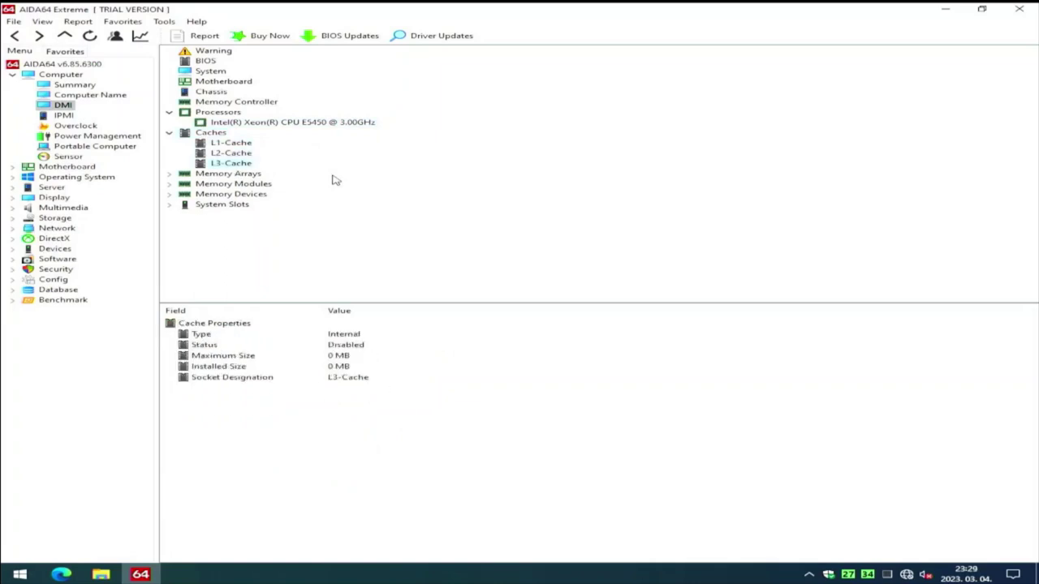
# Examine the DMI records for the system memory array and the DIMM0 and DIMM1 memory modules and devices.
pyautogui.press('Down')
pyautogui.press('Right')
pyautogui.press('Down')
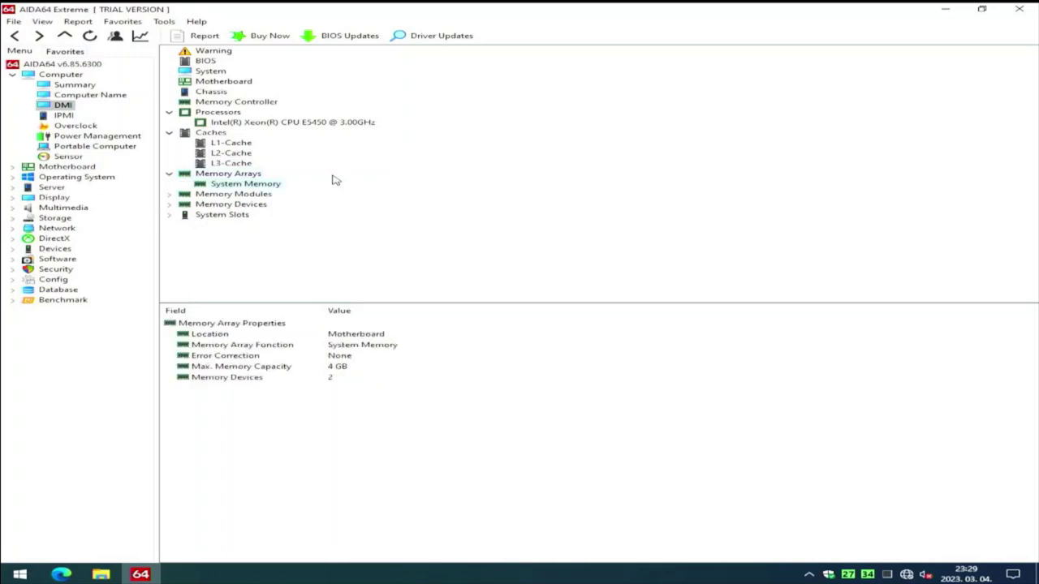
pyautogui.press('Down')
pyautogui.press('Down')
pyautogui.press('Right')
pyautogui.press('Down')
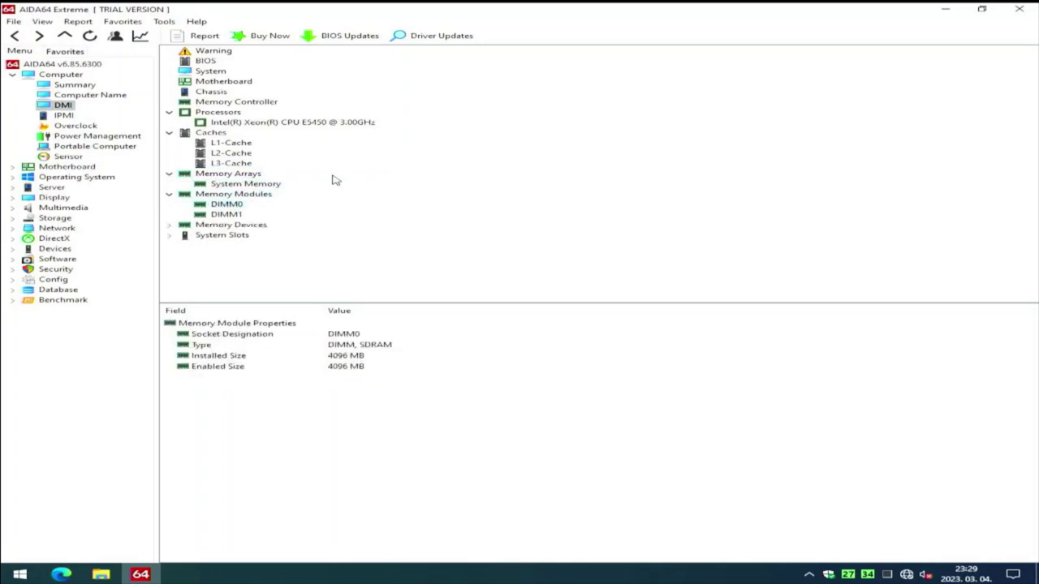
pyautogui.press('Down')
pyautogui.press('Down')
pyautogui.press('Down')
pyautogui.press('Right')
pyautogui.press('Down')
pyautogui.press('Down')
# Examine the DMI records for the PCI and PCIE system slots.
pyautogui.press('Down')
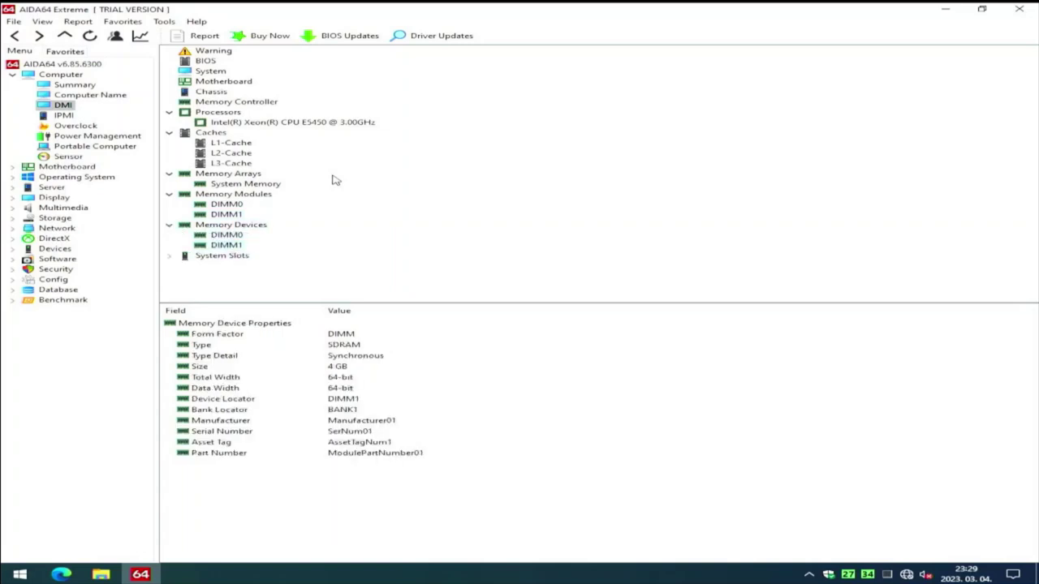
pyautogui.press('Right')
pyautogui.press('Down')
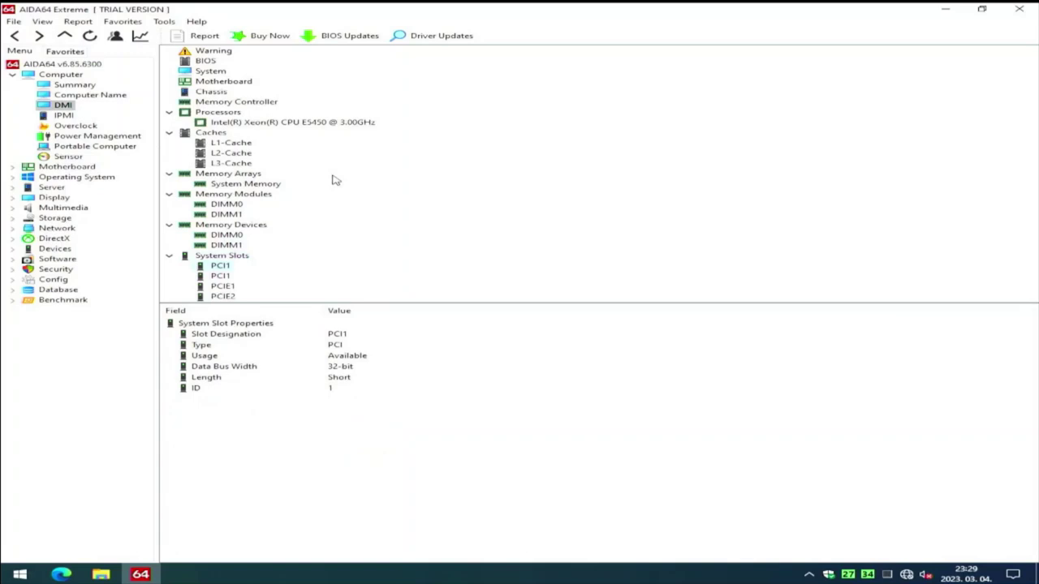
pyautogui.press('Down')
pyautogui.press('Down')
# Examine the computer's IPMI, Overclock, Power Management, Portable Computer and Sensor information.
pyautogui.click(64, 115)
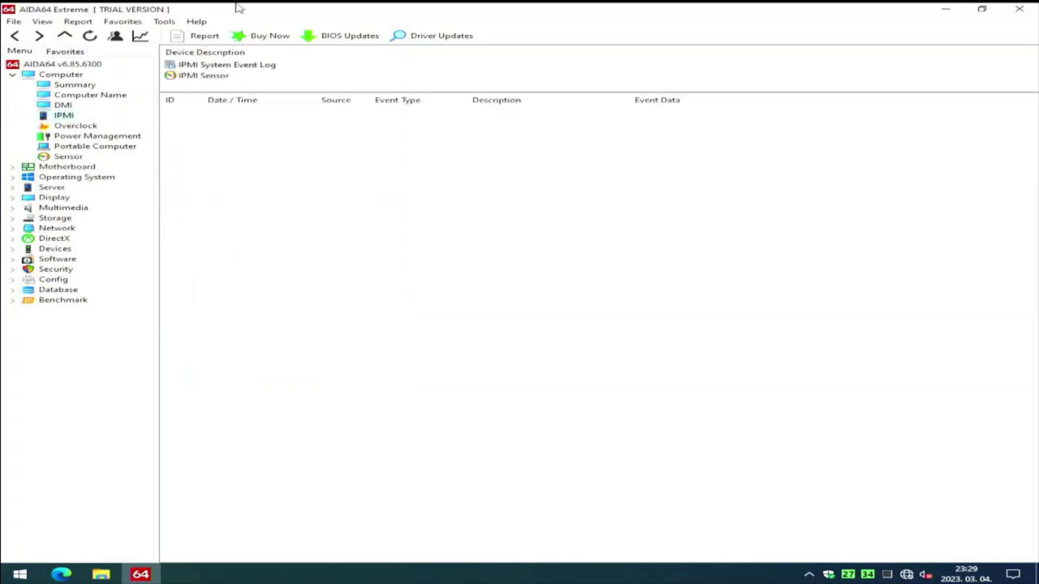
pyautogui.click(220, 77)
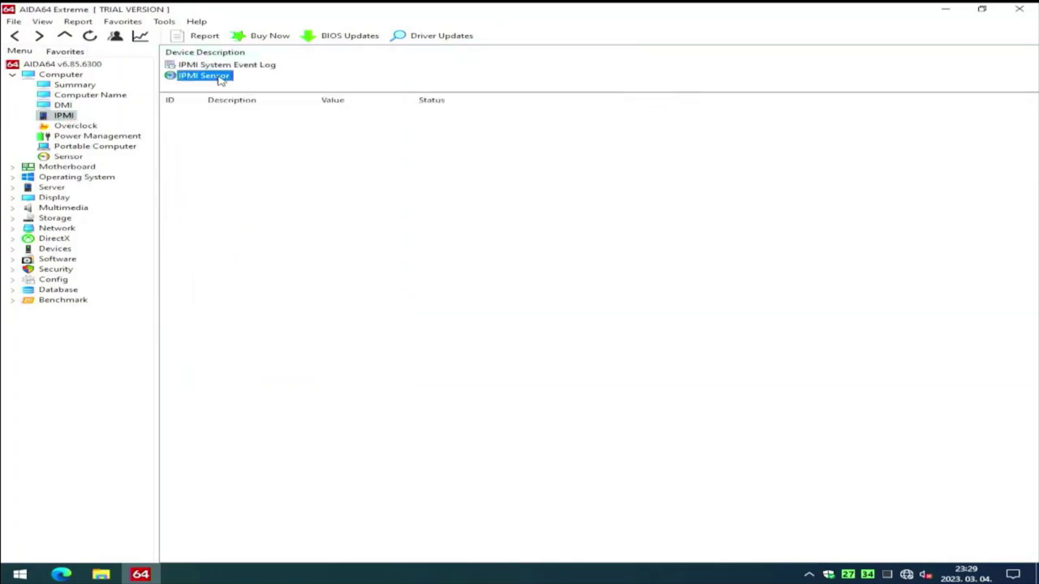
pyautogui.click(74, 126)
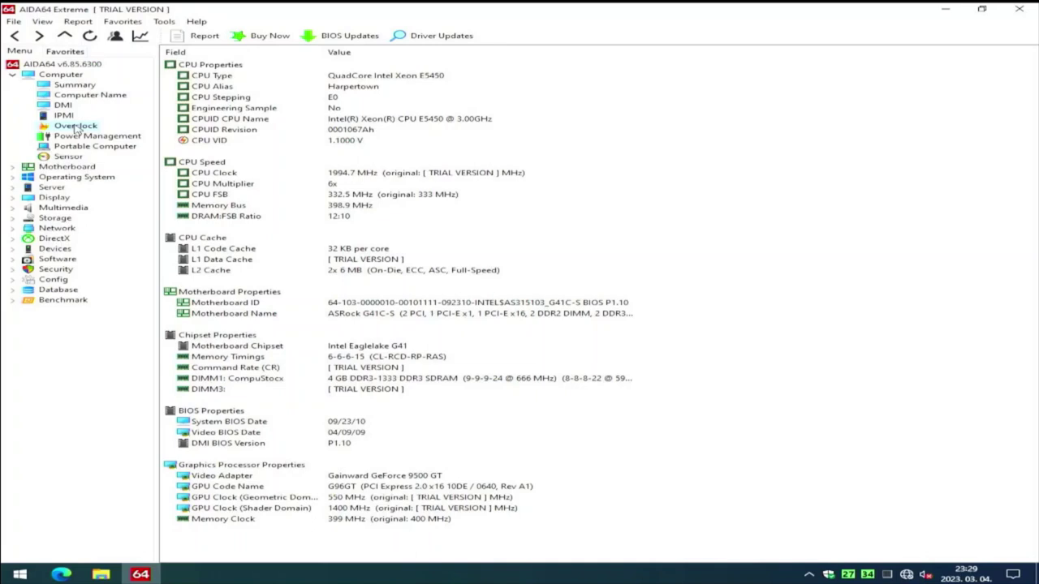
pyautogui.press('Down')
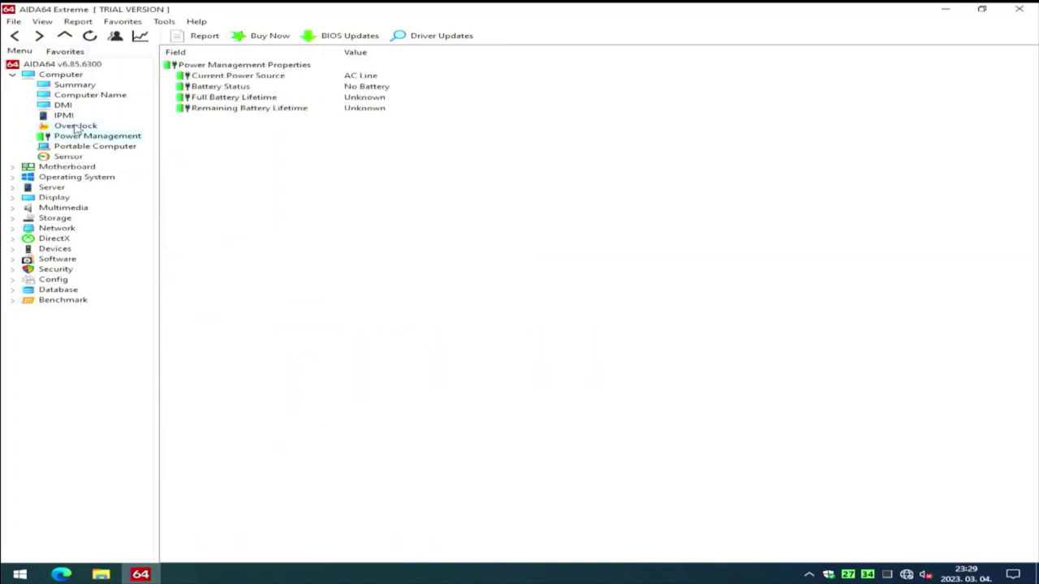
pyautogui.press('Down')
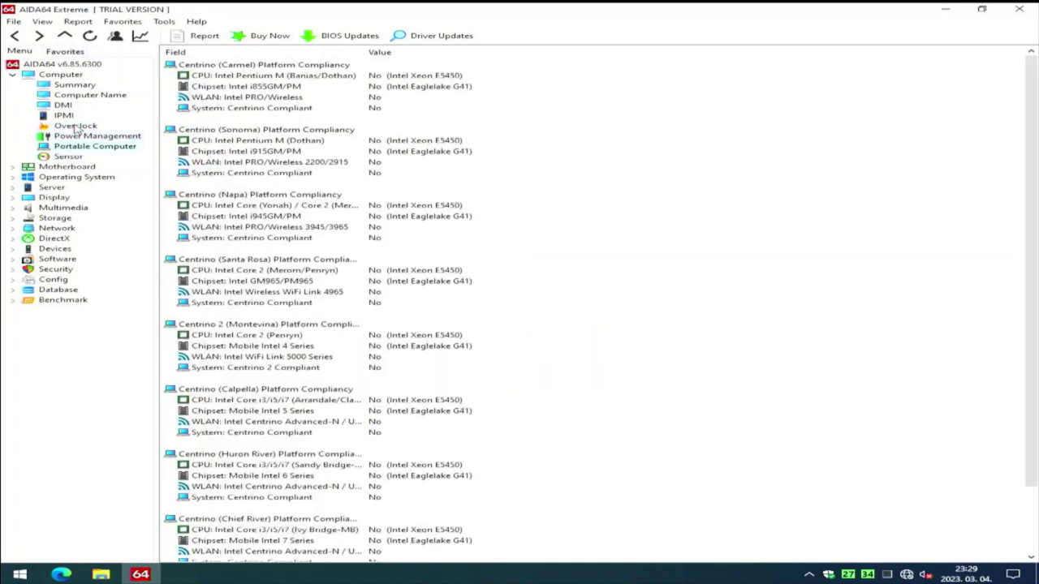
pyautogui.press('Down')
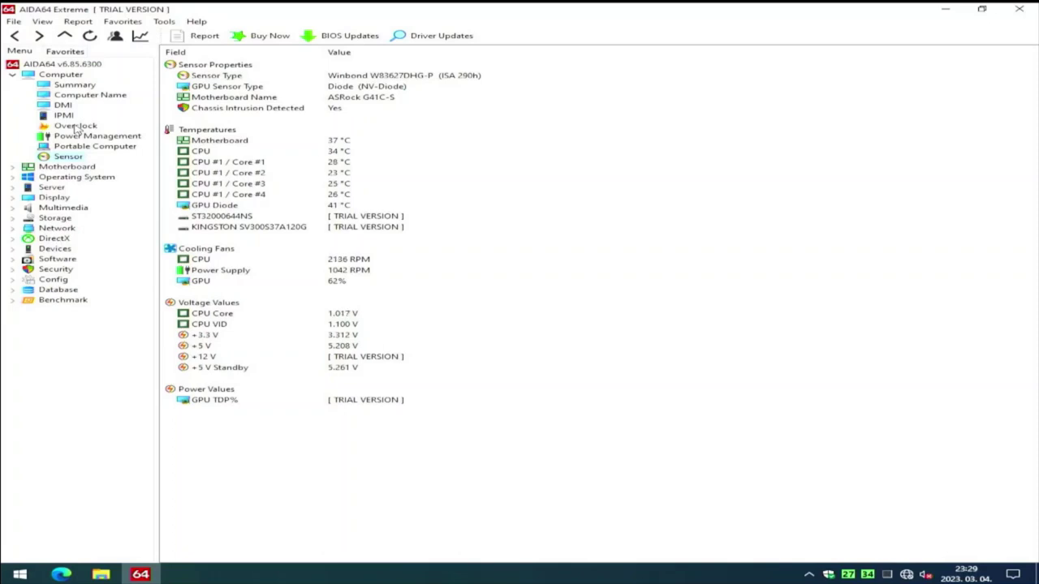
# Expand the Motherboard category and examine the CPU properties, physical info and utilization.
pyautogui.press('Down')
pyautogui.press('Right')
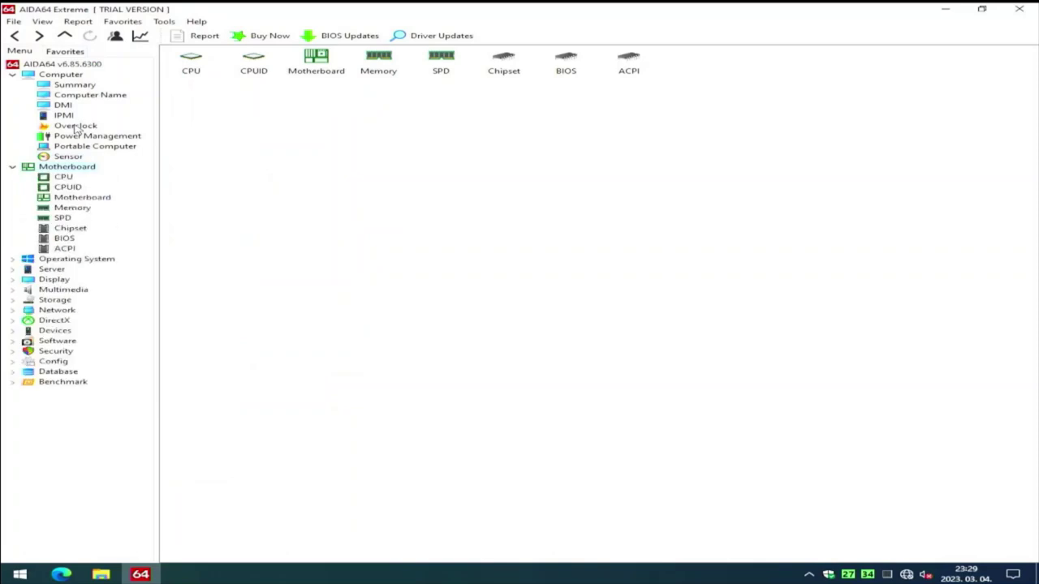
pyautogui.press('Down')
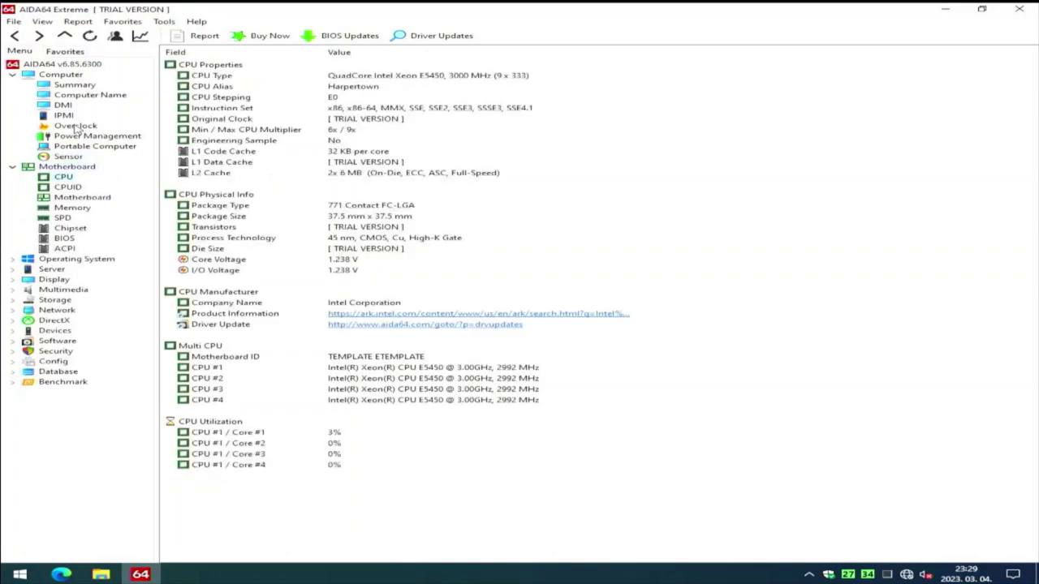
# Examine the processor's CPUID properties and its list of supported instruction sets.
pyautogui.press('Down')
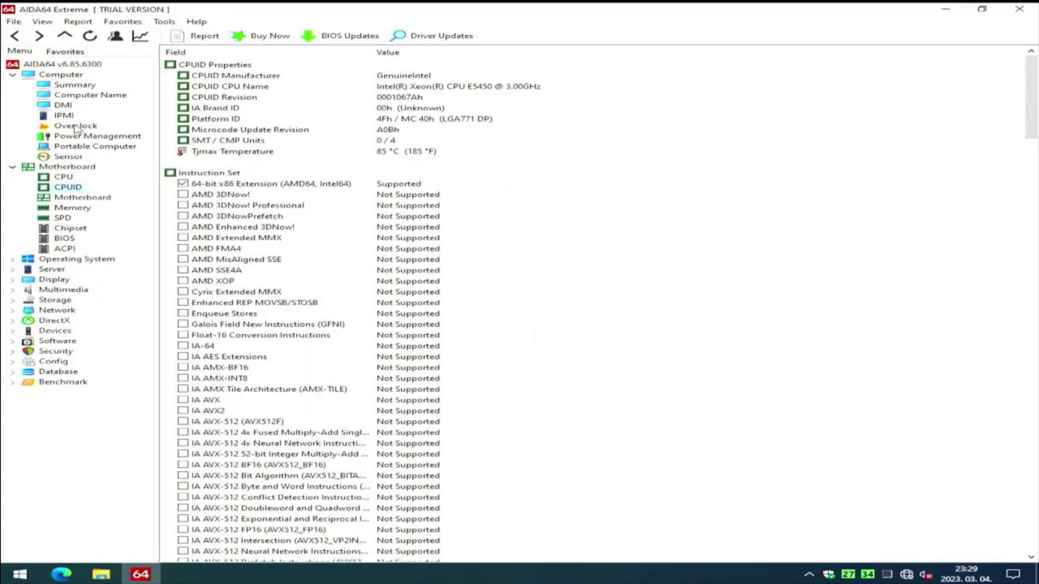
pyautogui.press('Down')
pyautogui.press('Up')
pyautogui.scroll(-9, 540, 272)
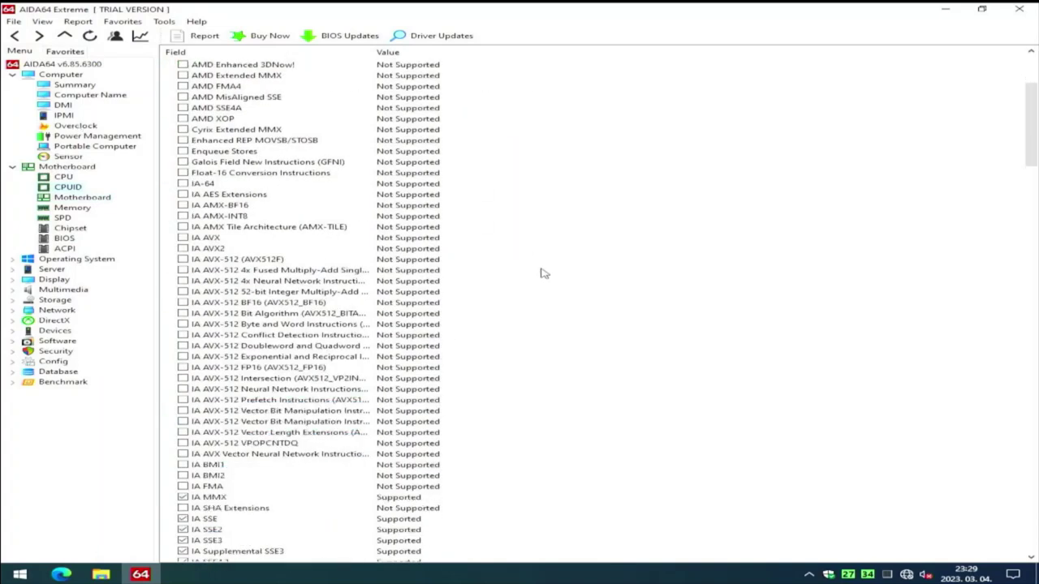
pyautogui.scroll(-5, 543, 274)
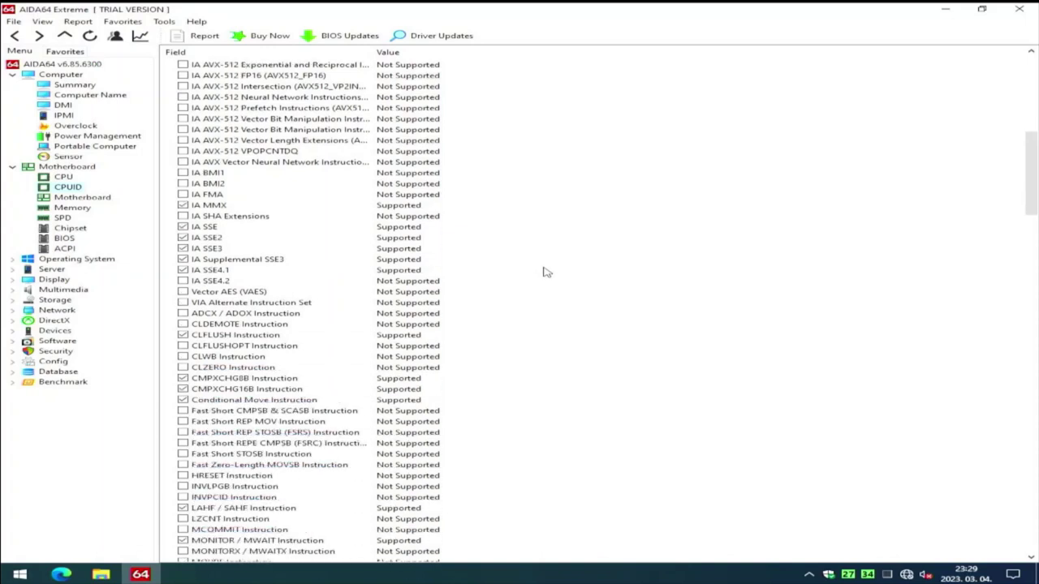
pyautogui.scroll(-8, 545, 275)
pyautogui.scroll(-9, 547, 275)
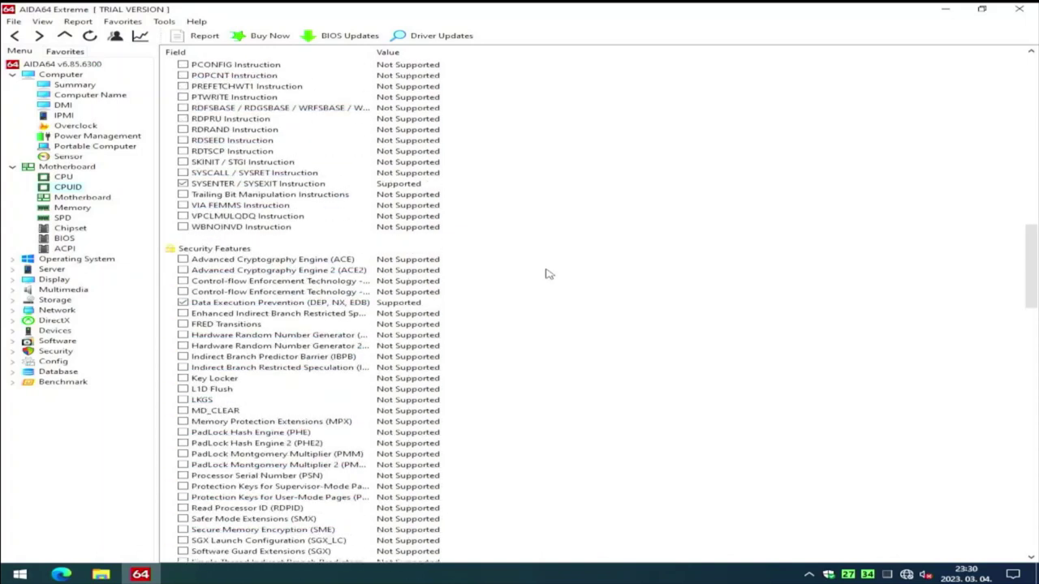
# Examine the CPUID security, power management, virtualization and general processor features through the end of the list.
pyautogui.scroll(-9, 549, 272)
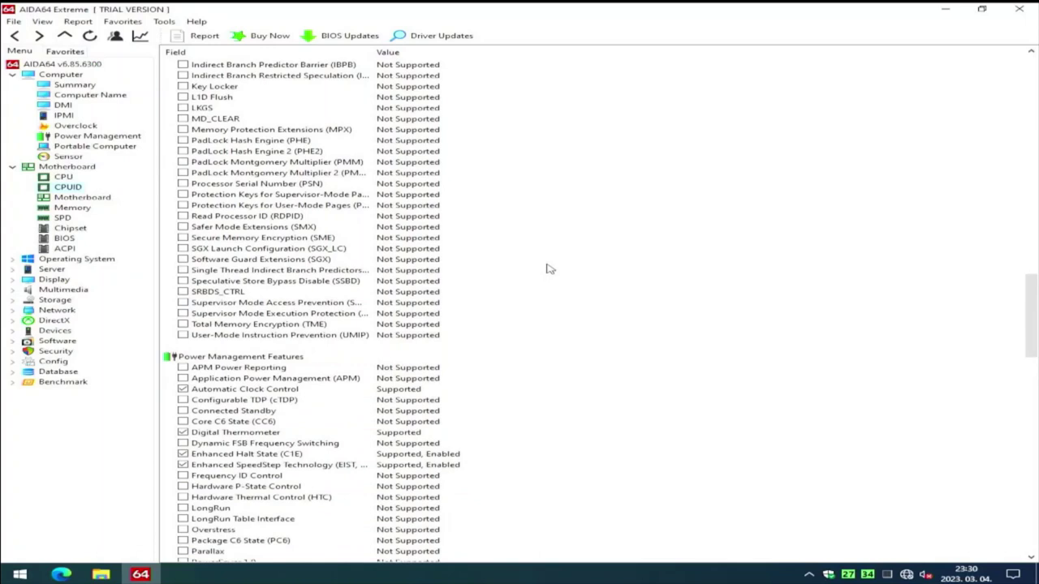
pyautogui.scroll(-8, 548, 269)
pyautogui.scroll(-9, 548, 268)
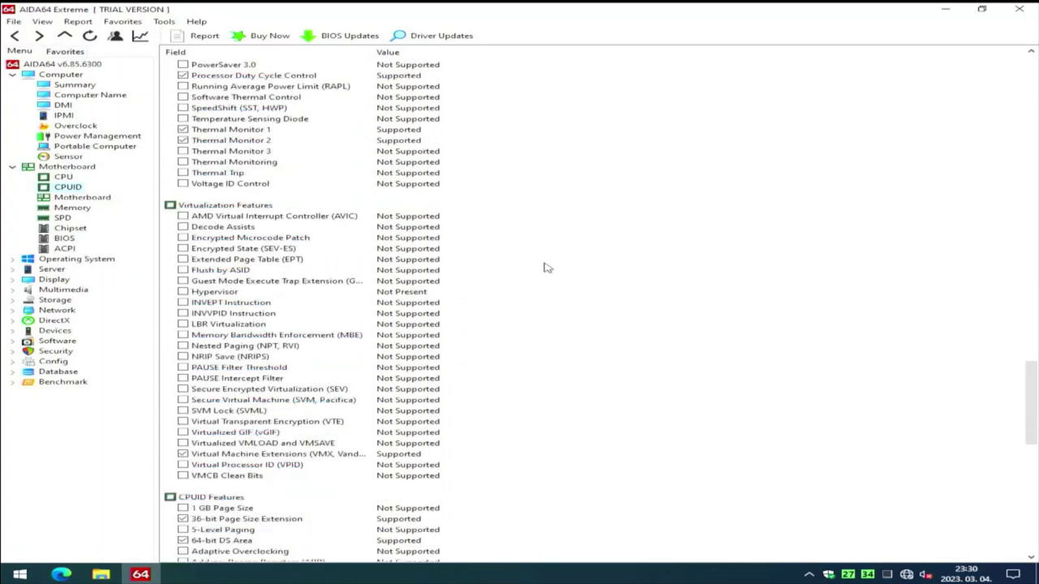
pyautogui.scroll(-9, 549, 265)
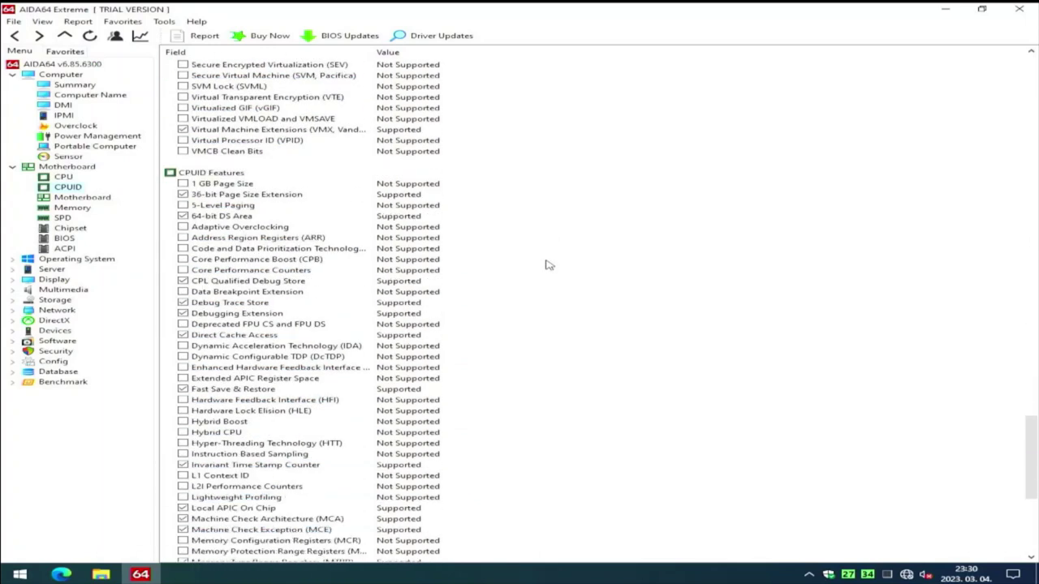
pyautogui.scroll(-9, 551, 265)
pyautogui.scroll(-1, 550, 264)
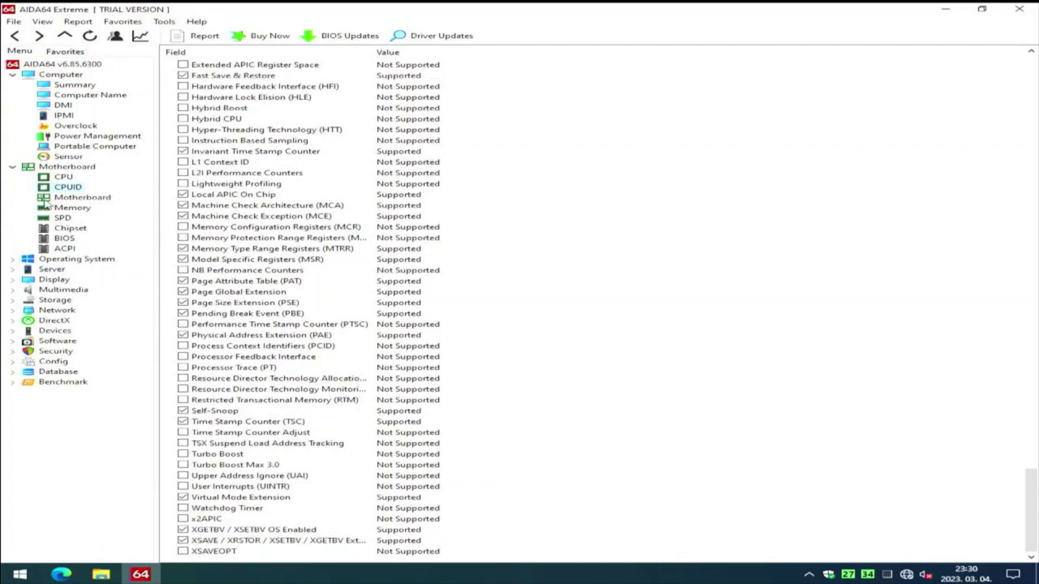
# Examine the motherboard properties, the physical and virtual memory information, and the SPD data of the DIMM1 module.
pyautogui.click(84, 200)
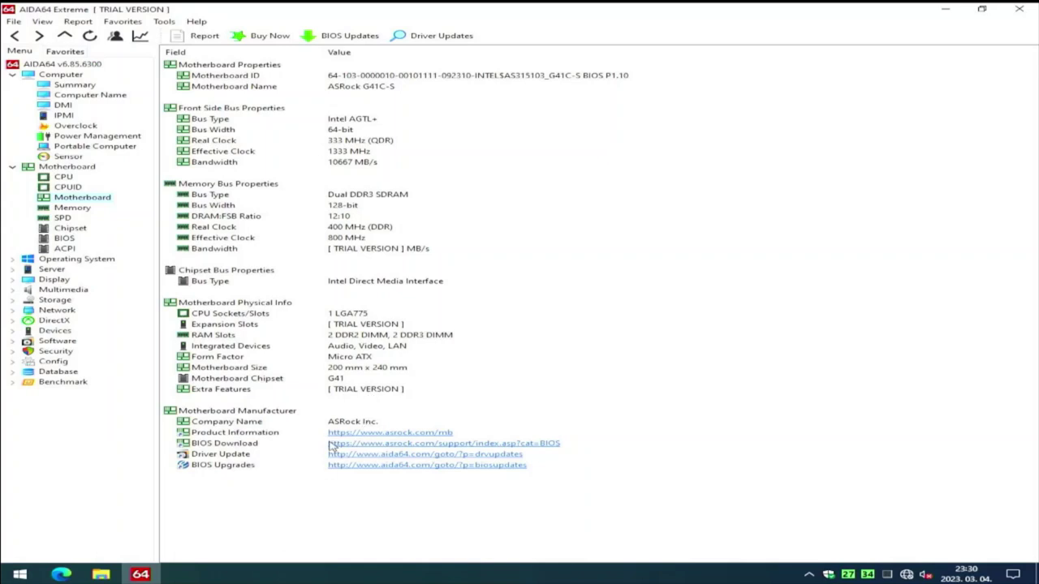
pyautogui.click(63, 210)
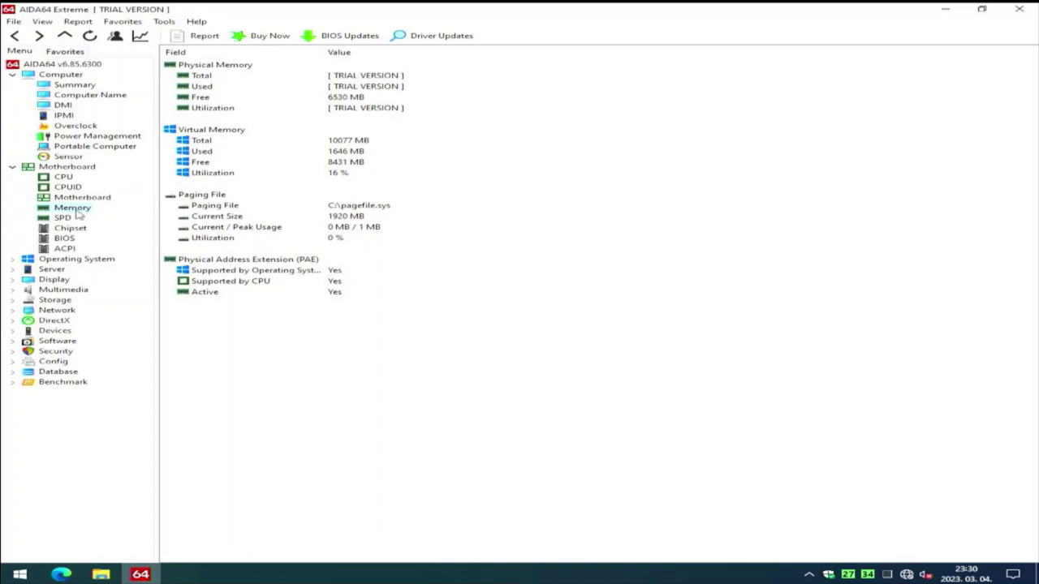
pyautogui.click(64, 218)
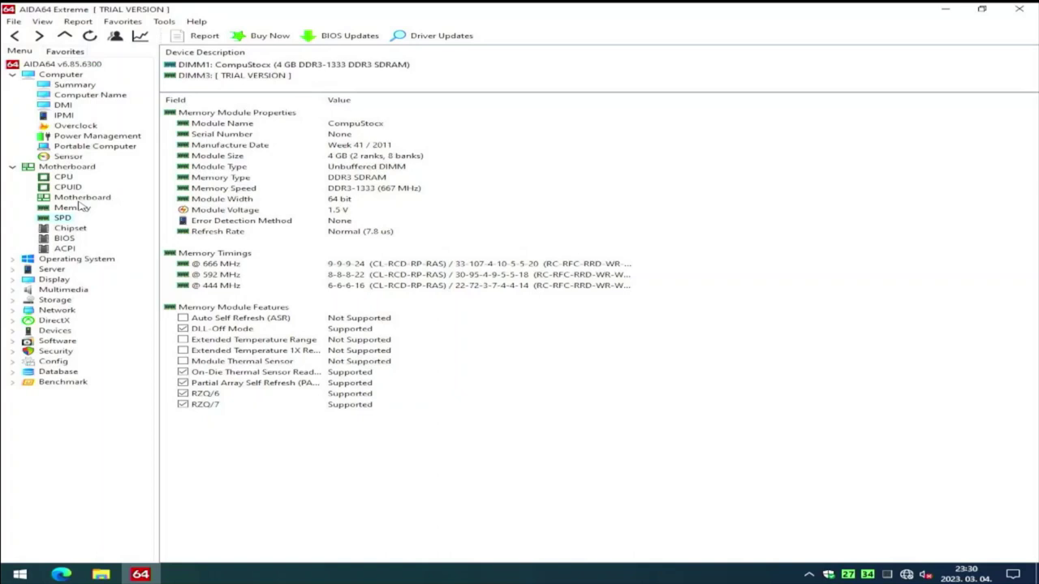
# Examine the north bridge details with memory timings, the BIOS properties and the ACPI tables.
pyautogui.press('Down')
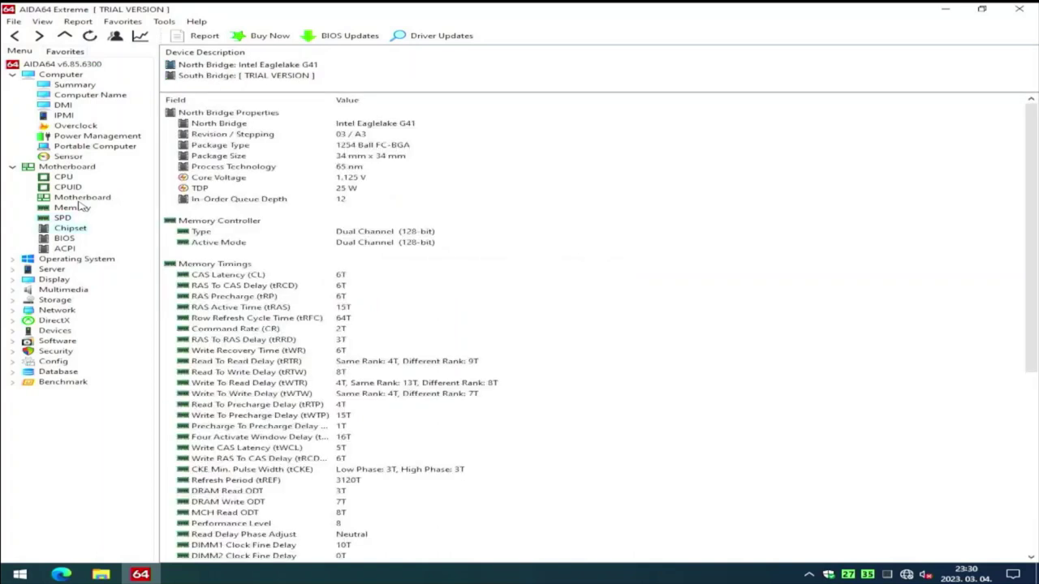
pyautogui.scroll(-5, 340, 299)
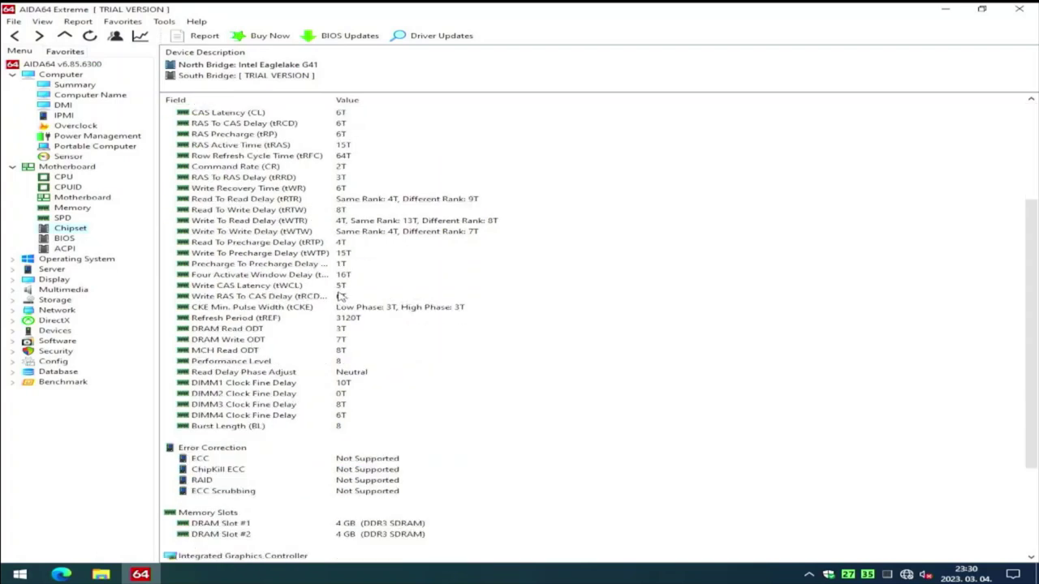
pyautogui.scroll(-4, 341, 297)
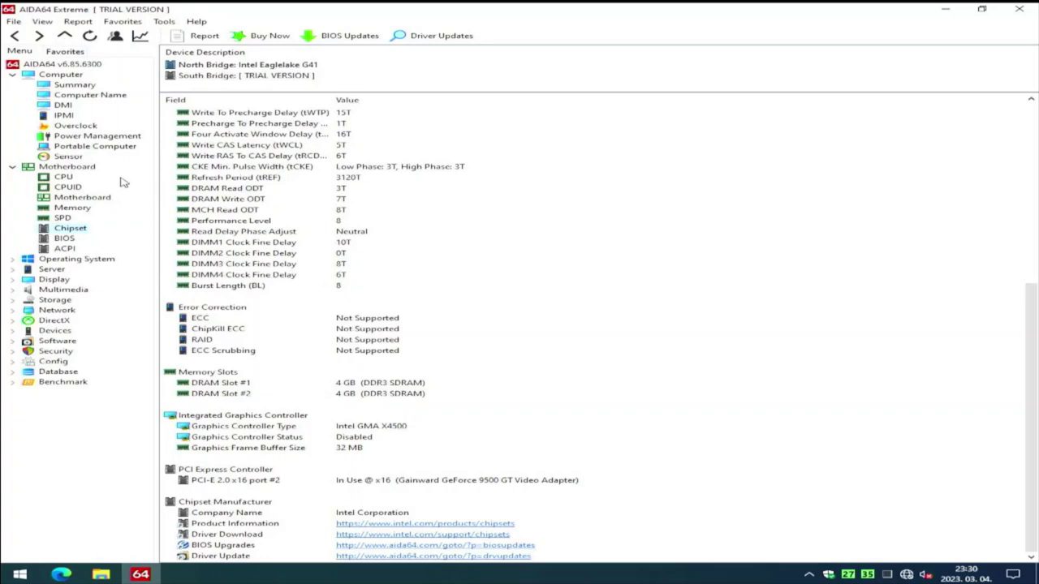
pyautogui.click(63, 241)
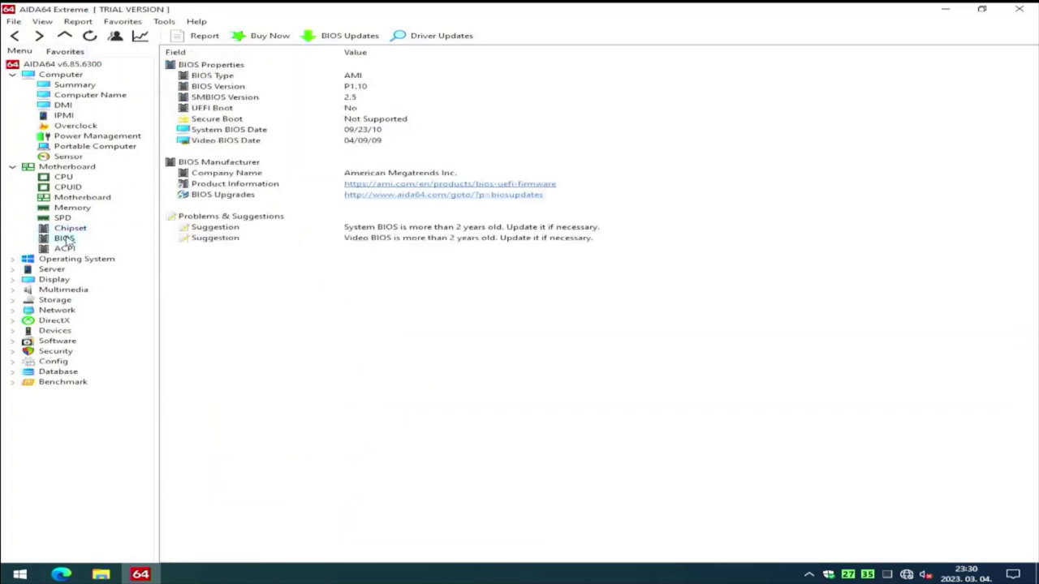
pyautogui.click(68, 246)
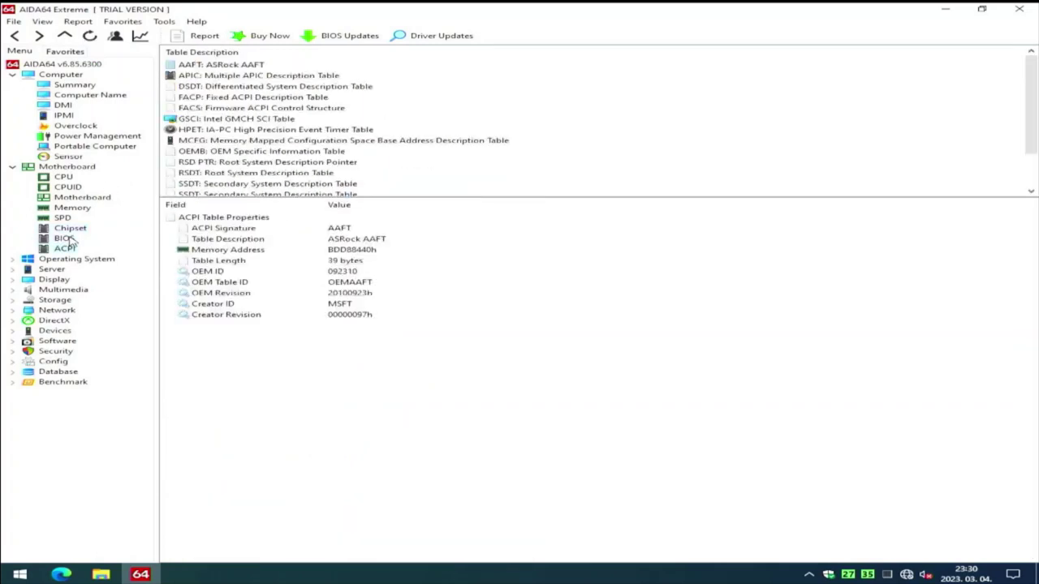
# Expand the Benchmark category to list the available memory, CPU and FPU tests.
pyautogui.press('Down')
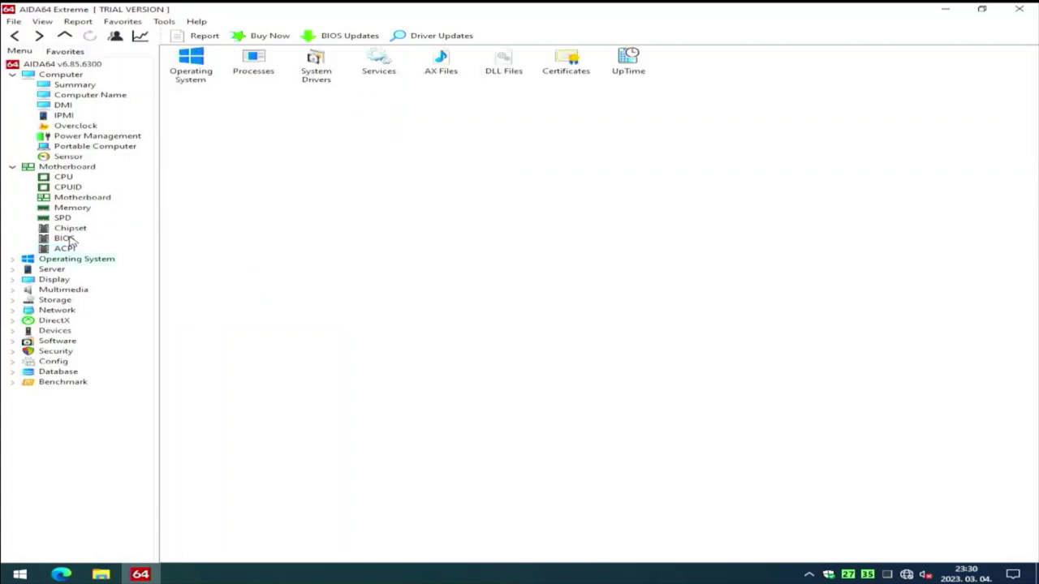
pyautogui.press('Down')
pyautogui.press('Down')
pyautogui.press('Down')
pyautogui.press('Down')
pyautogui.press('Down')
pyautogui.press('Down')
pyautogui.press('Down')
pyautogui.press('Down')
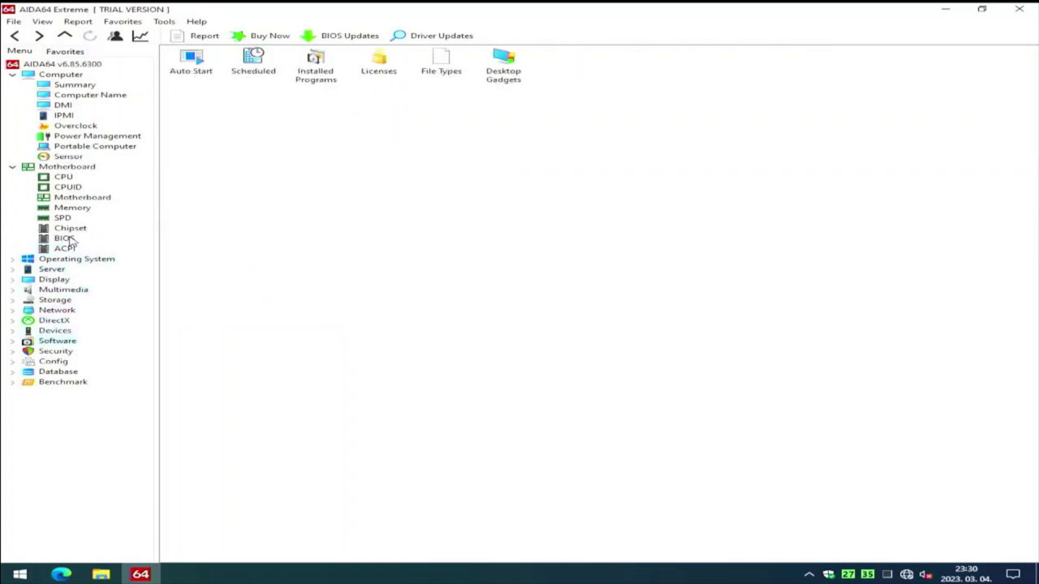
pyautogui.press('Down')
pyautogui.press('Down')
pyautogui.press('Down')
pyautogui.press('Down')
pyautogui.press('Right')
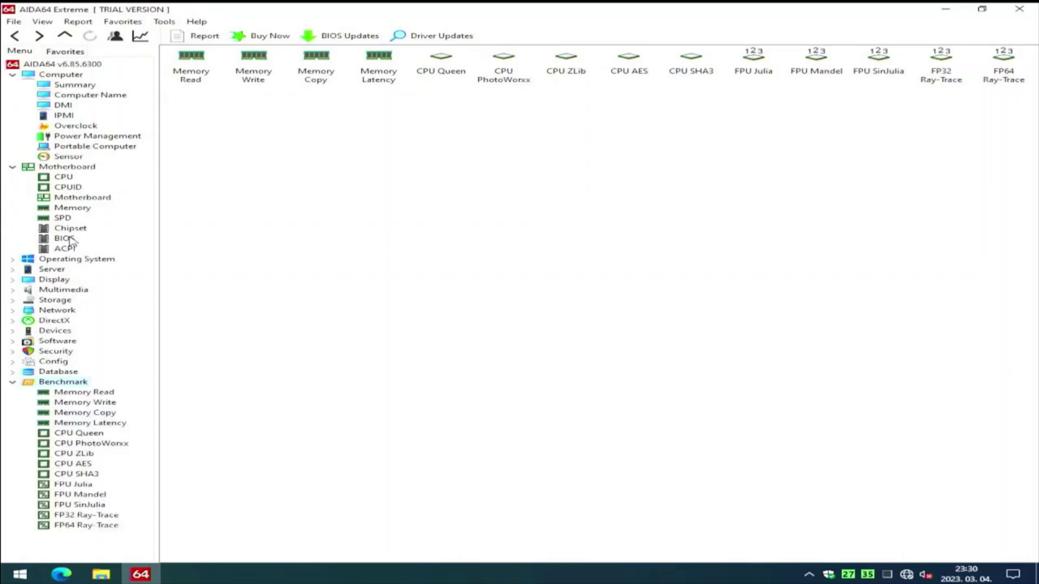
# Run the Memory Read benchmark and compare the Xeon E5450's result with the reference systems.
pyautogui.press('Down')
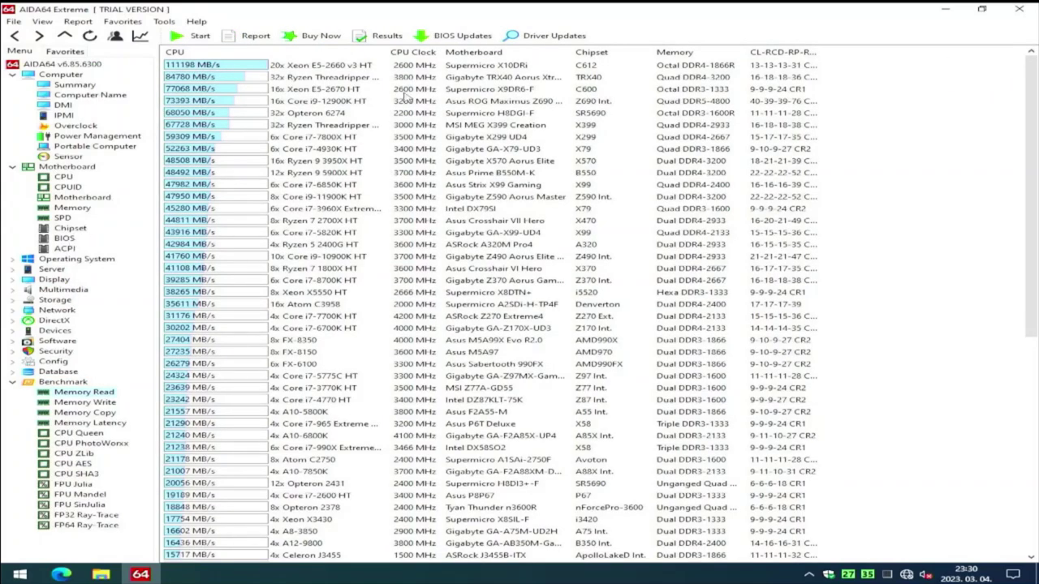
pyautogui.click(211, 37)
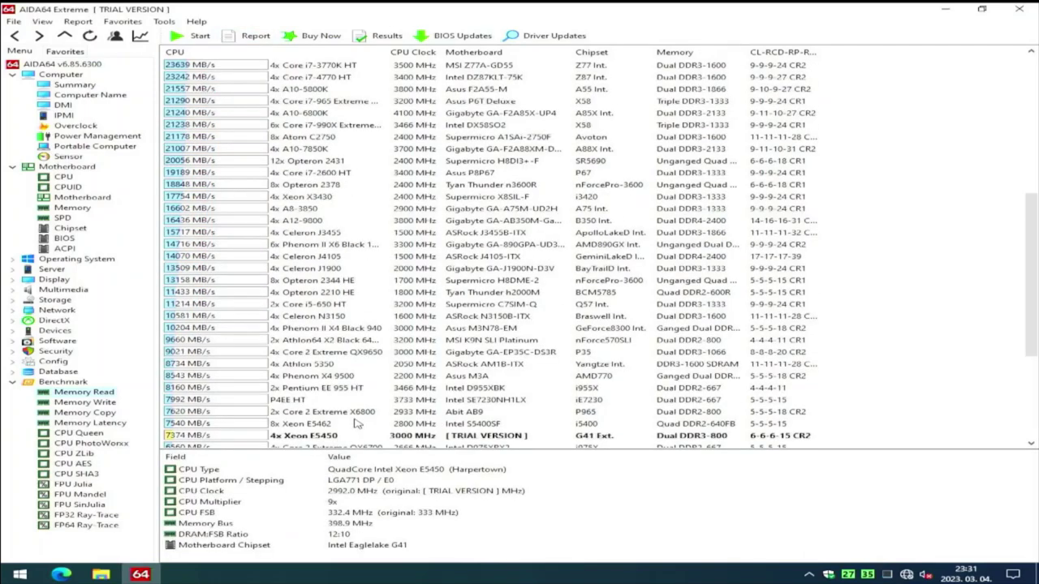
pyautogui.scroll(-5, 357, 398)
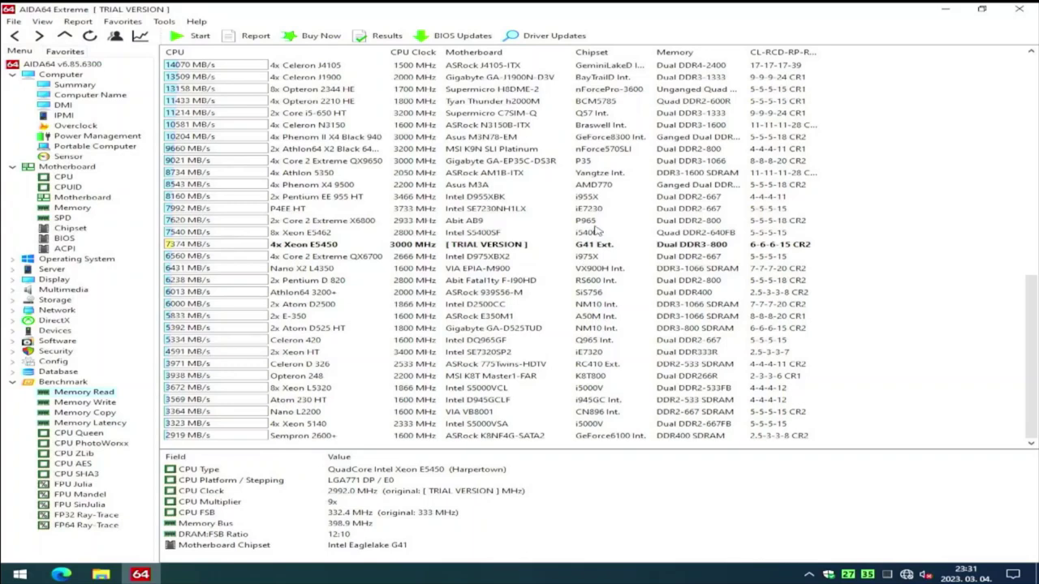
# Run the Memory Write benchmark and select the Xeon E5450 entry in the result ranking.
pyautogui.click(104, 406)
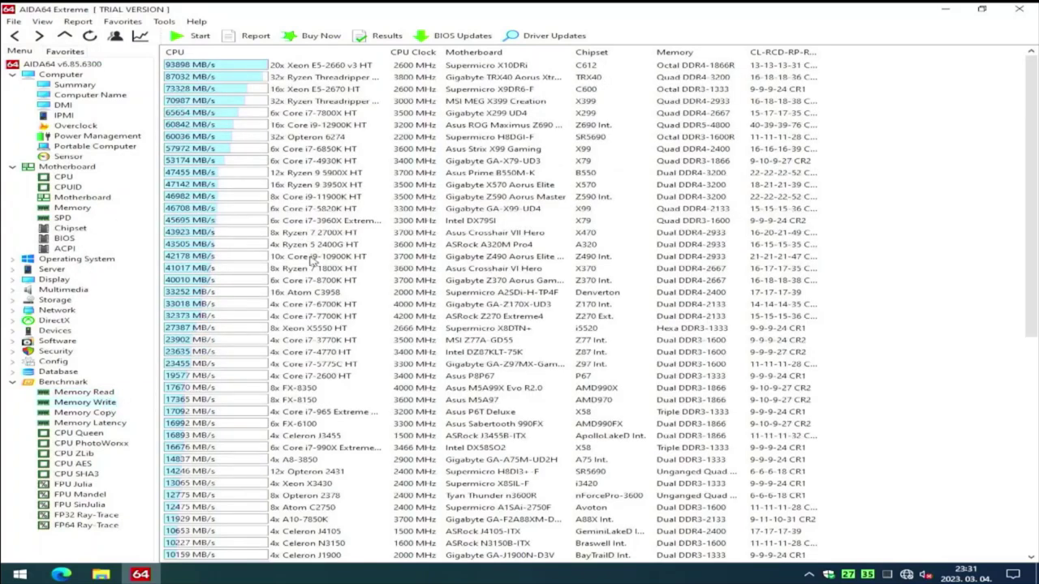
pyautogui.click(199, 36)
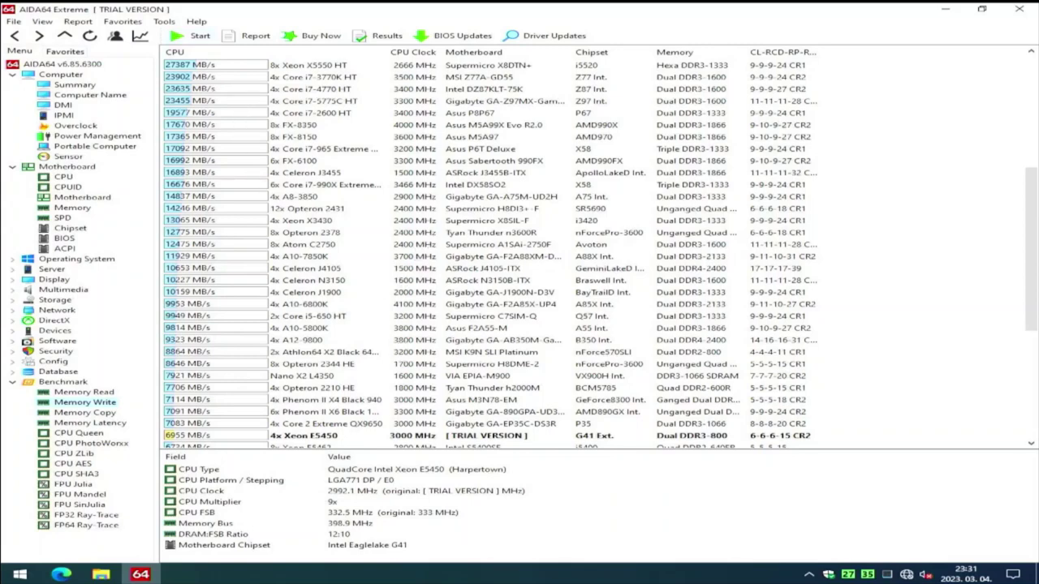
pyautogui.scroll(-4, 436, 266)
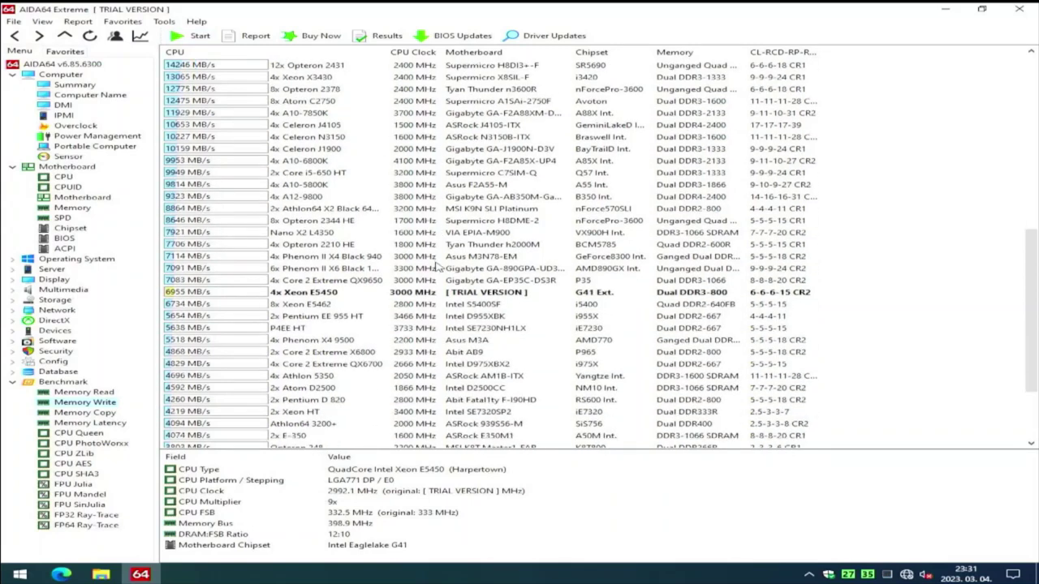
pyautogui.scroll(-2, 435, 267)
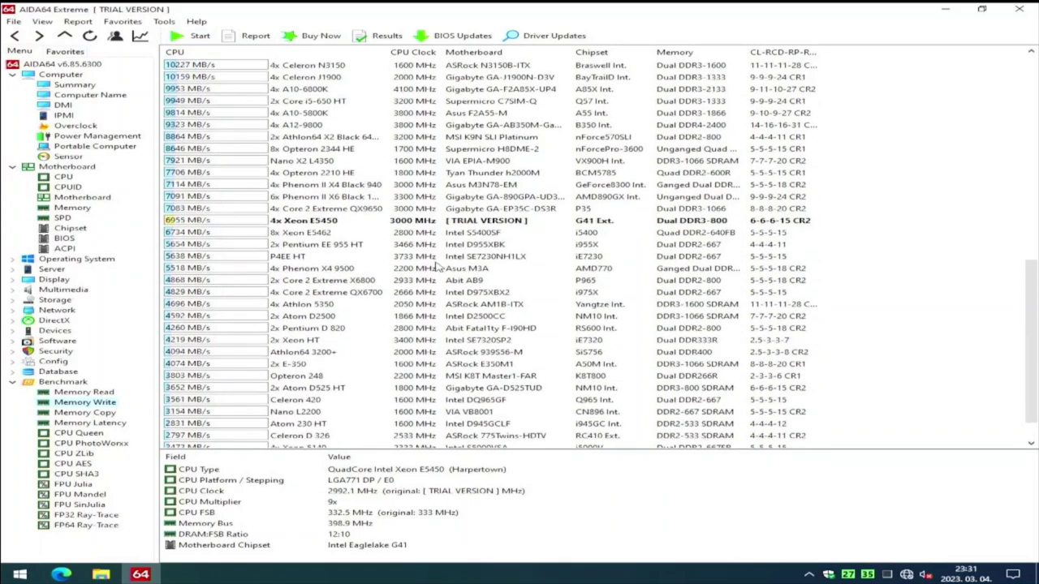
pyautogui.click(277, 222)
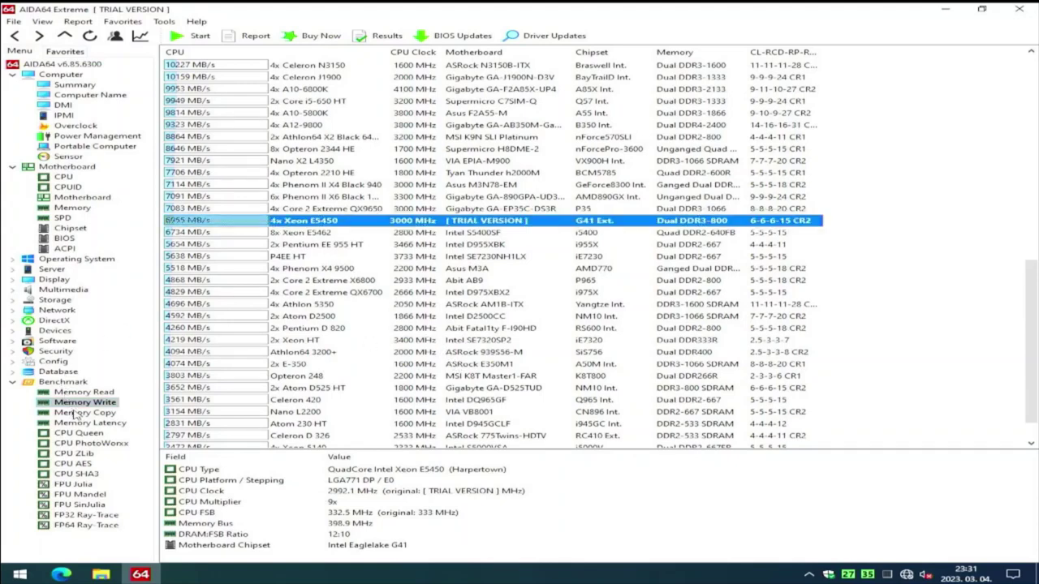
# Run the CPU Queen benchmark and compare the Xeon E5450's score with the other processors.
pyautogui.click(81, 434)
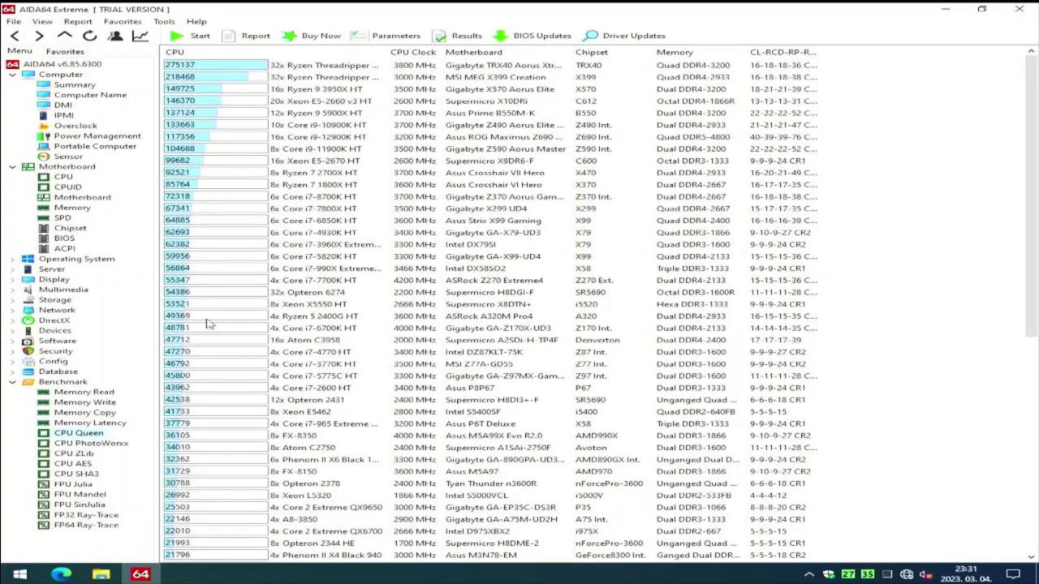
pyautogui.click(200, 37)
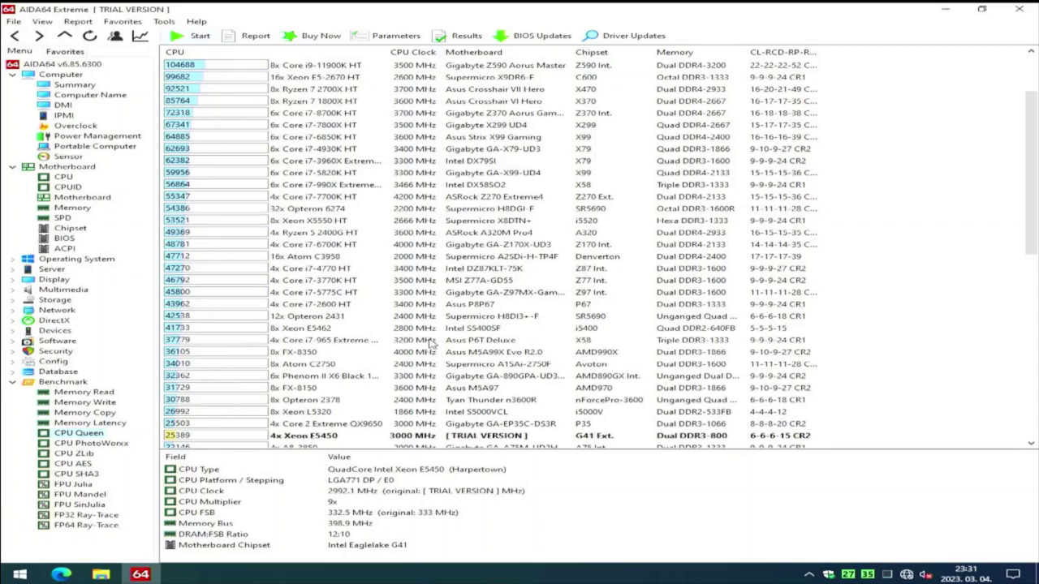
pyautogui.scroll(-6, 451, 318)
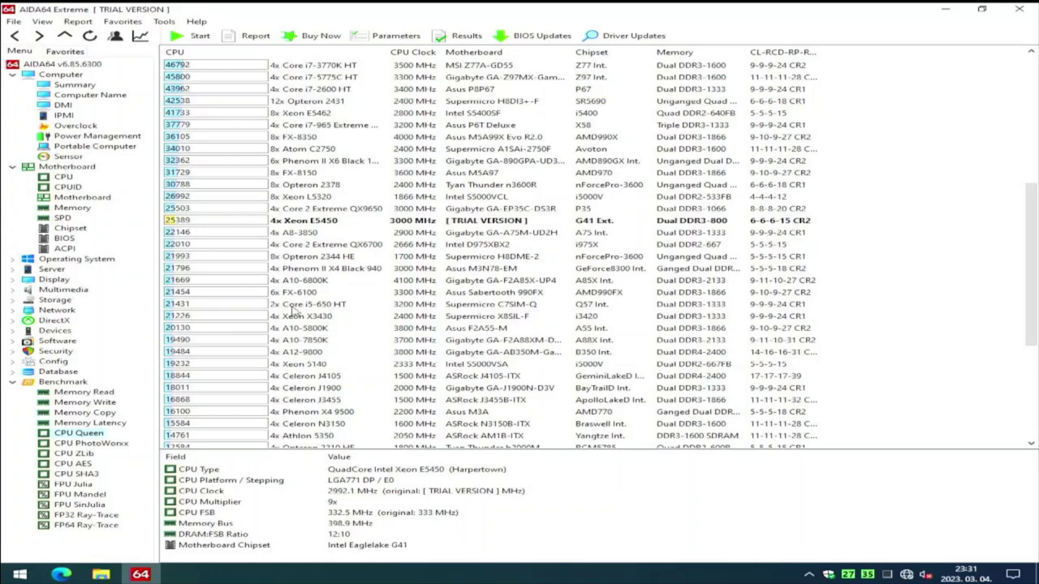
# Run the CPU PhotoWorxx benchmark and review where the Xeon E5450 ranks.
pyautogui.click(94, 445)
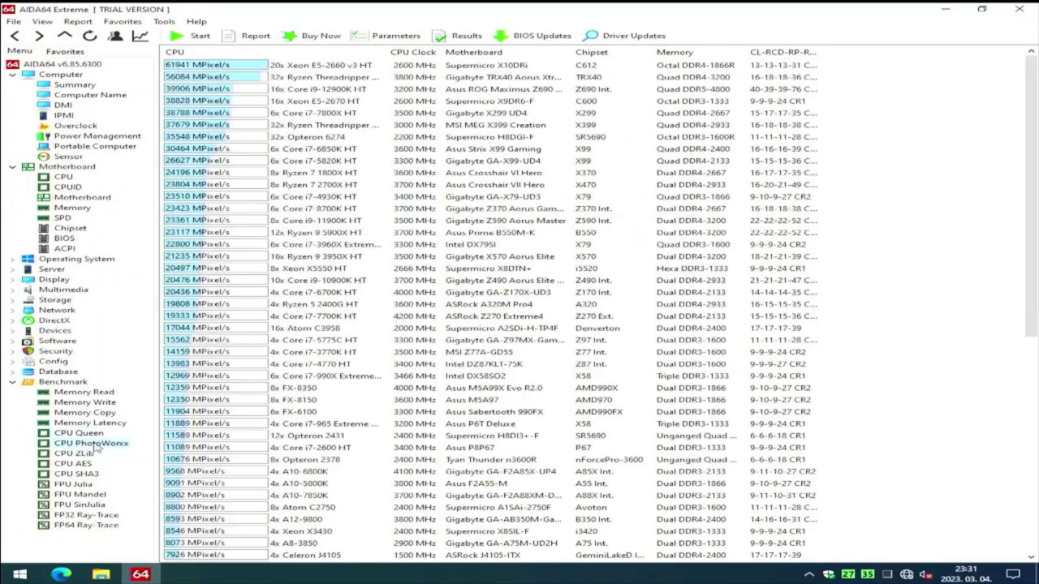
pyautogui.click(186, 37)
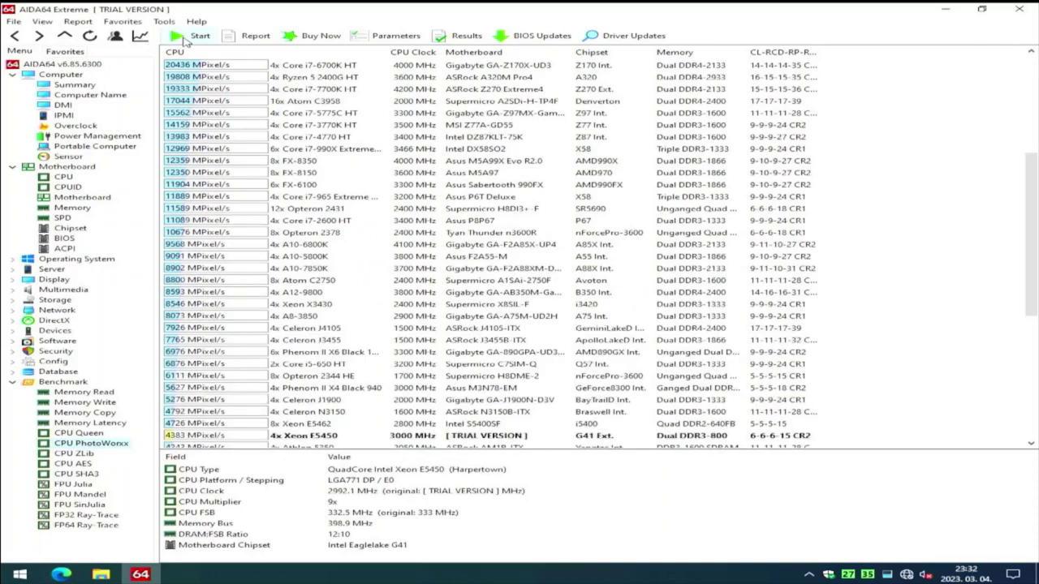
pyautogui.scroll(-5, 354, 398)
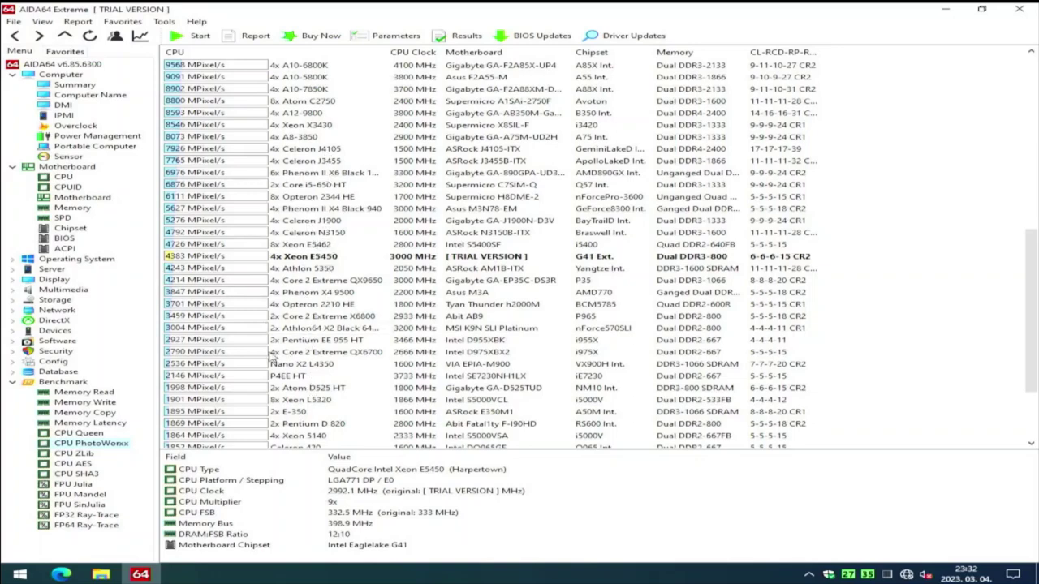
# Run the FPU Julia benchmark on the Xeon E5450.
pyautogui.click(65, 485)
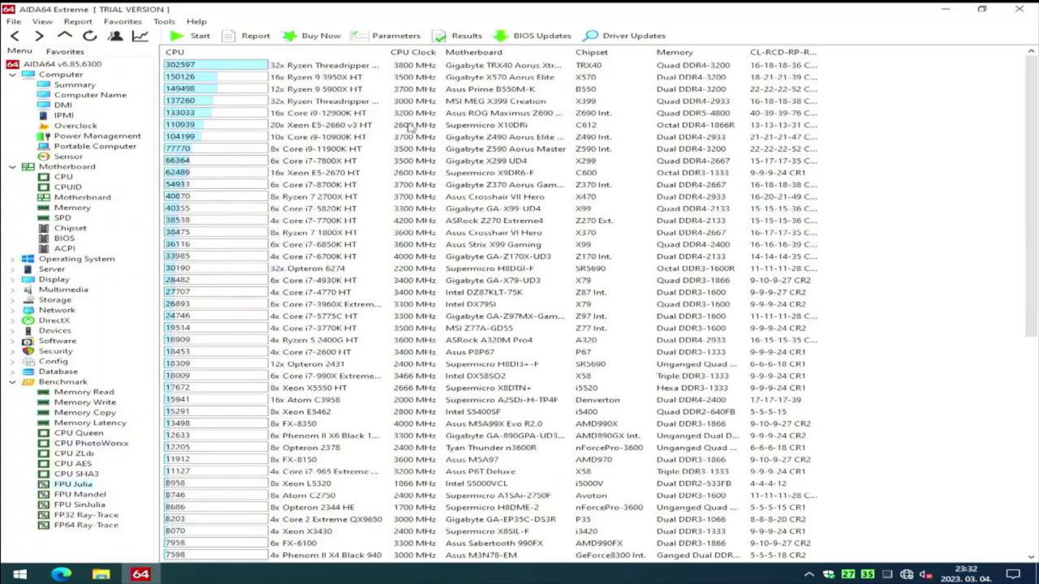
pyautogui.click(182, 38)
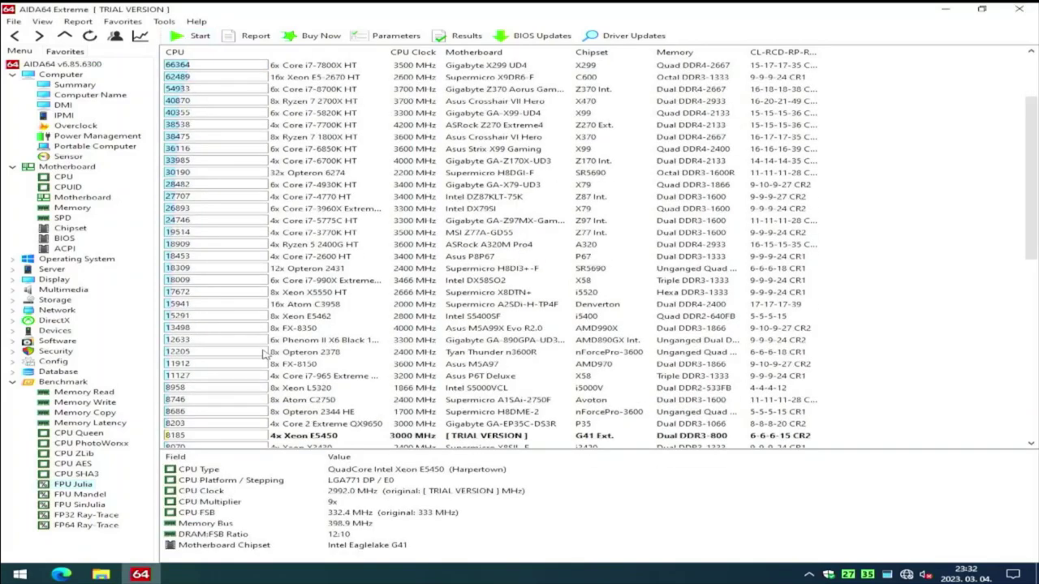
# Select the Xeon E5450 in the FPU Julia ranking, compare it with the lower-ranked processors, and close AIDA64.
pyautogui.click(269, 438)
pyautogui.scroll(-6, 321, 373)
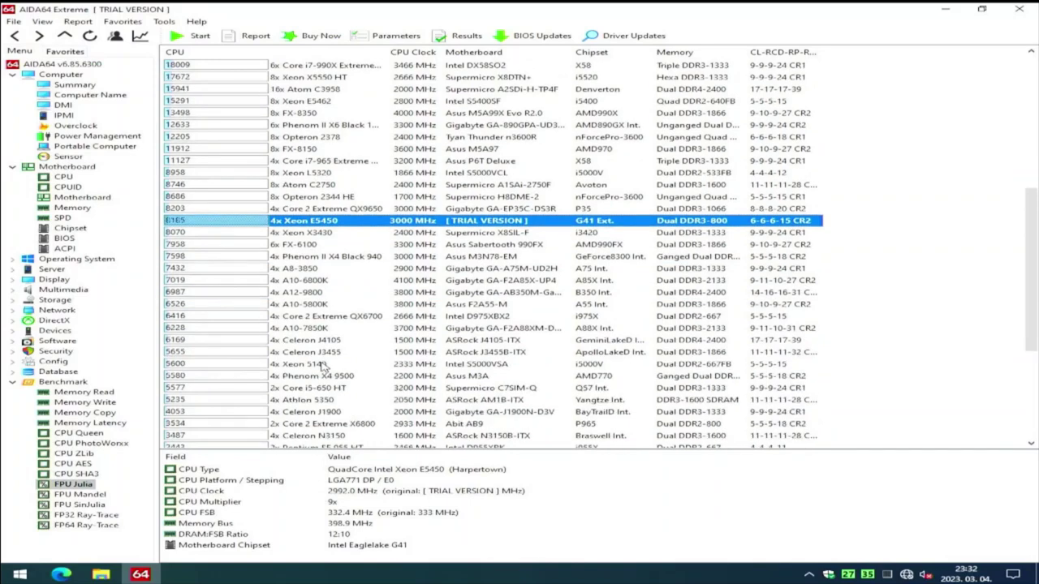
pyautogui.scroll(-2, 323, 367)
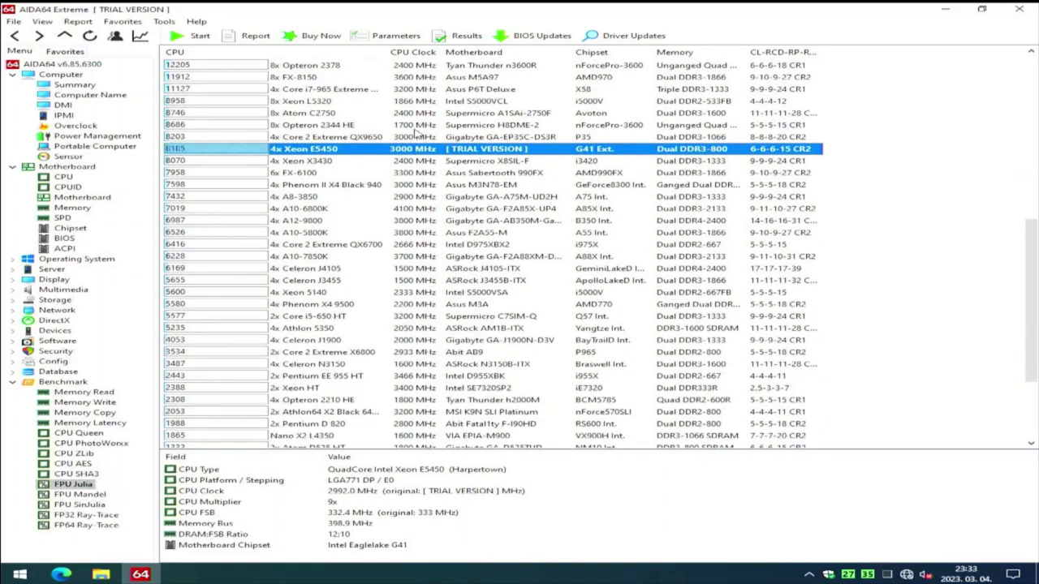
pyautogui.click(1007, 9)
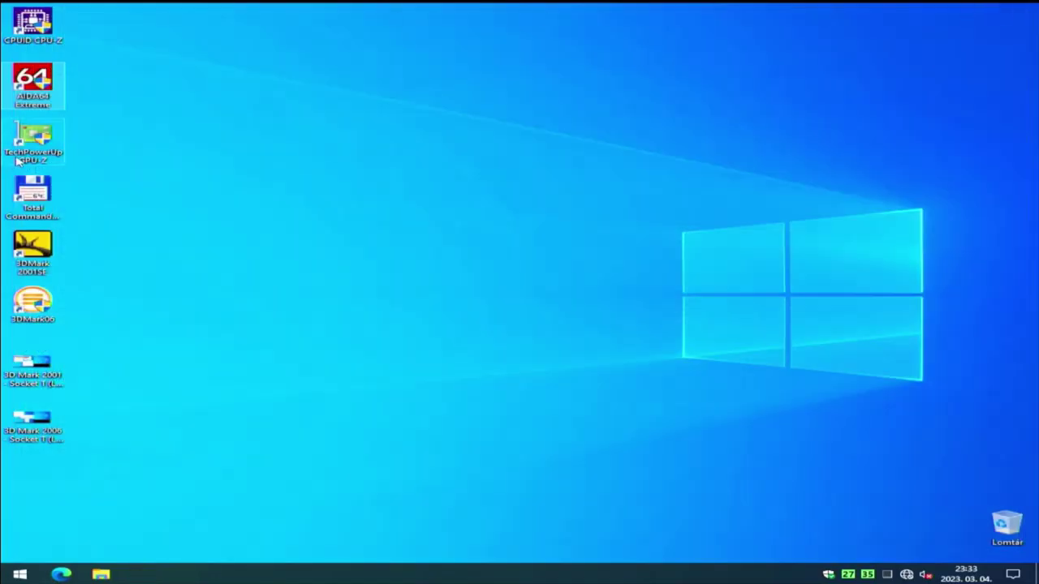
# Launch GPU-Z with administrator permission, review the graphics card, sensor, advanced and validation pages, and close it.
pyautogui.doubleClick(18, 160)
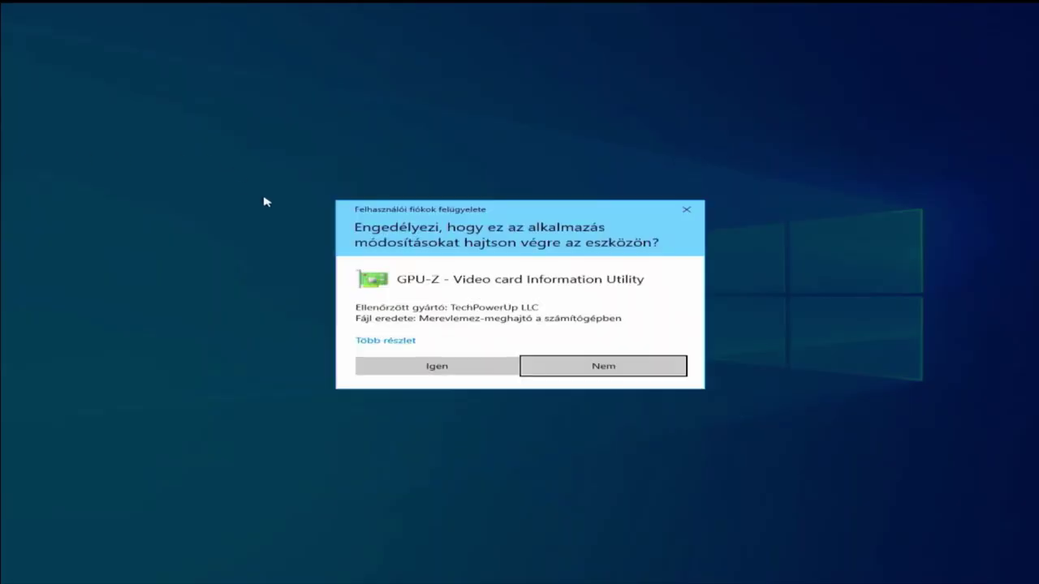
pyautogui.click(454, 371)
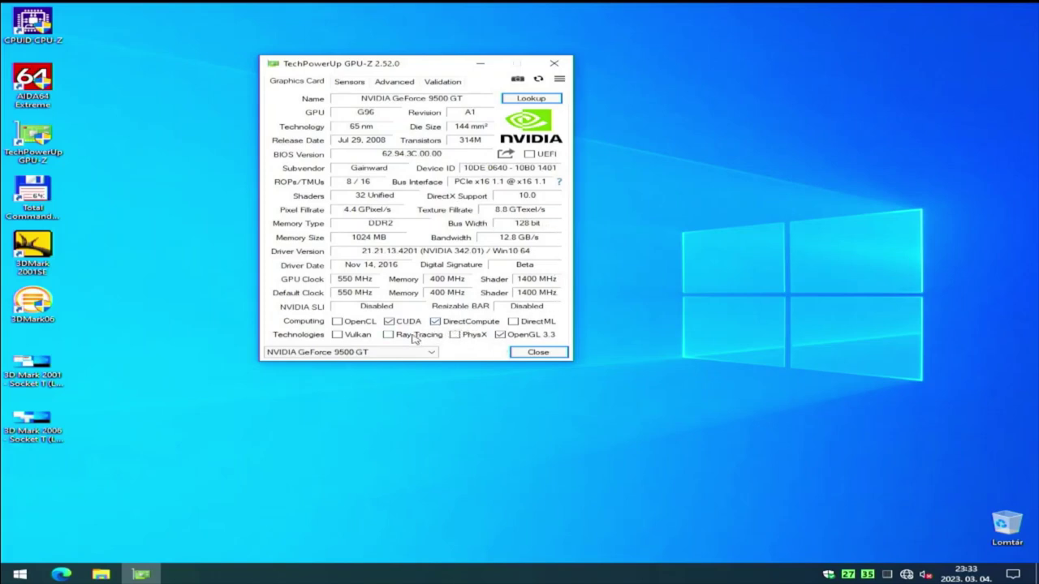
pyautogui.click(339, 84)
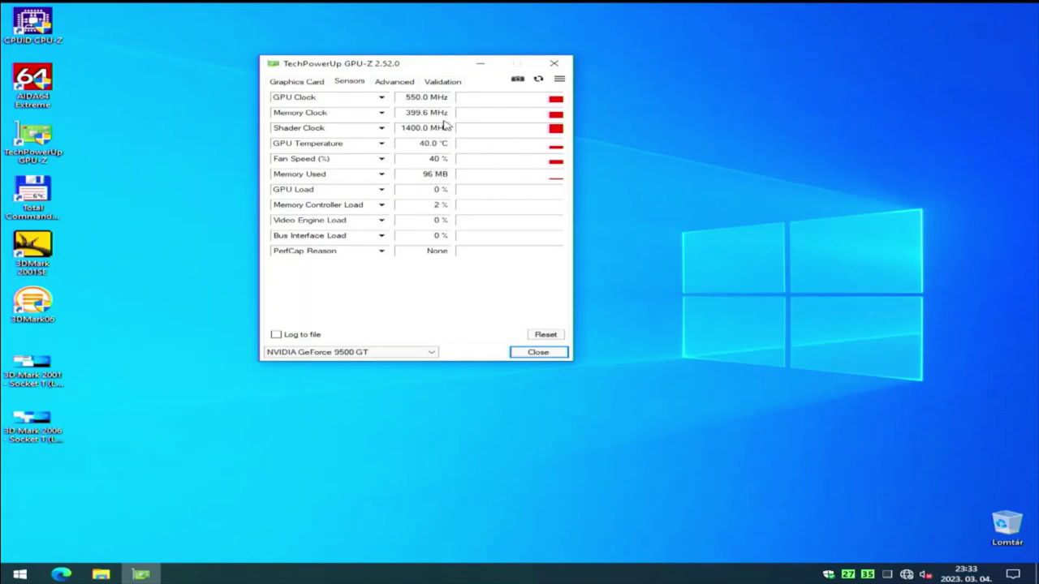
pyautogui.click(397, 83)
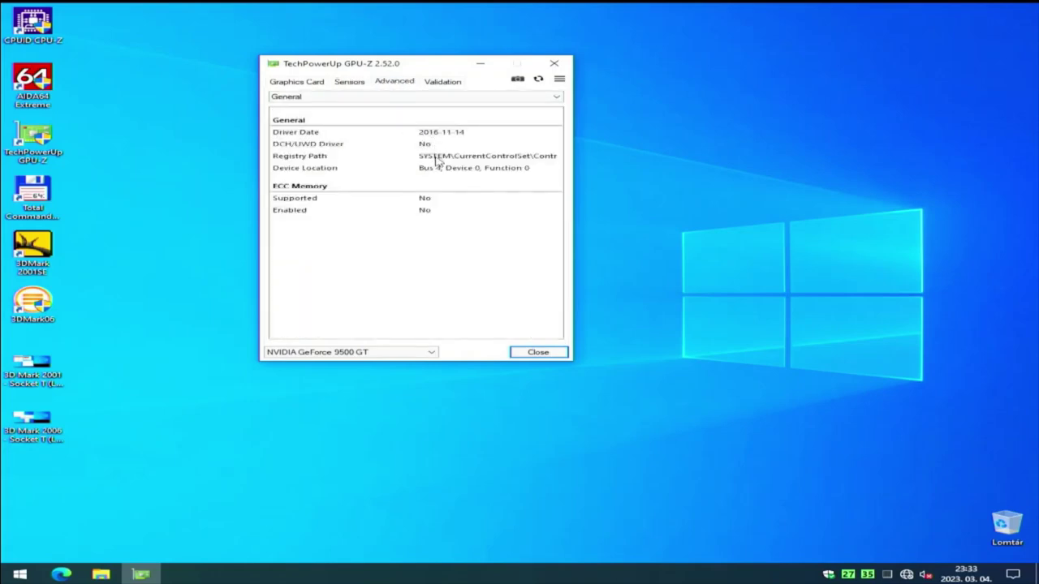
pyautogui.click(440, 83)
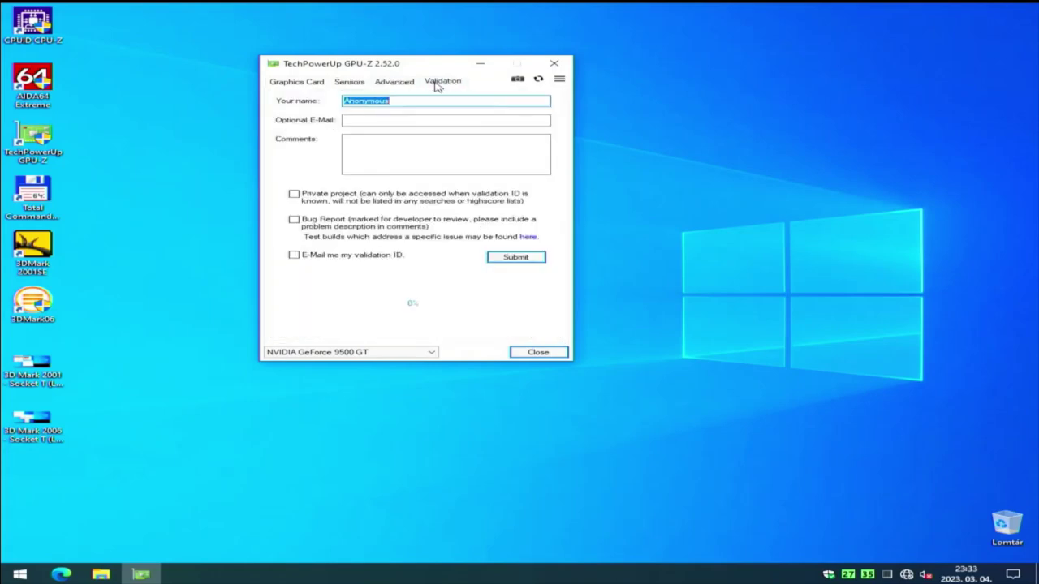
pyautogui.click(523, 355)
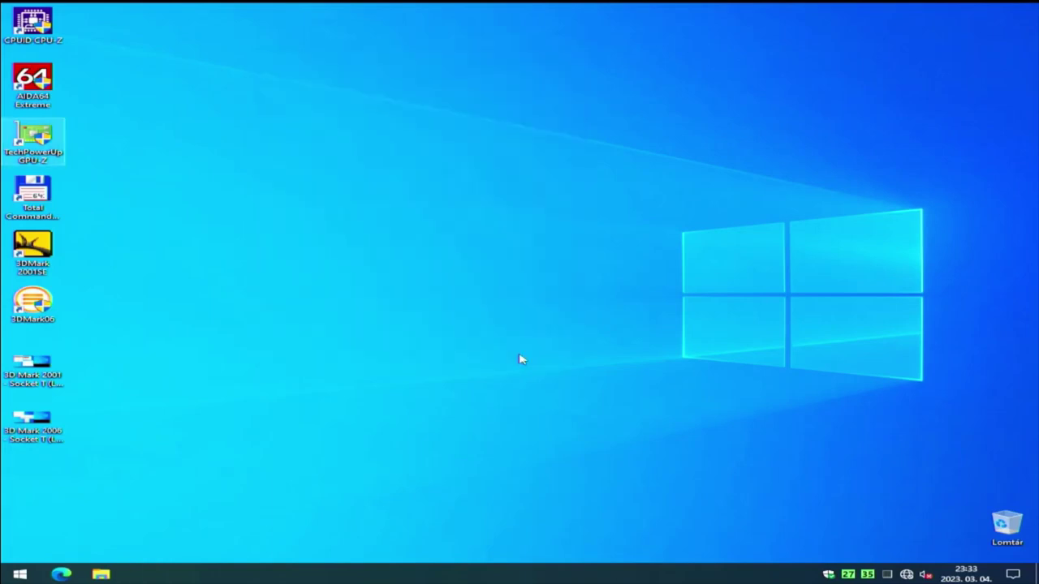
# View the saved 3D Mark 2001 result screenshot from the desktop in a maximized photo viewer, and close it.
pyautogui.doubleClick(34, 379)
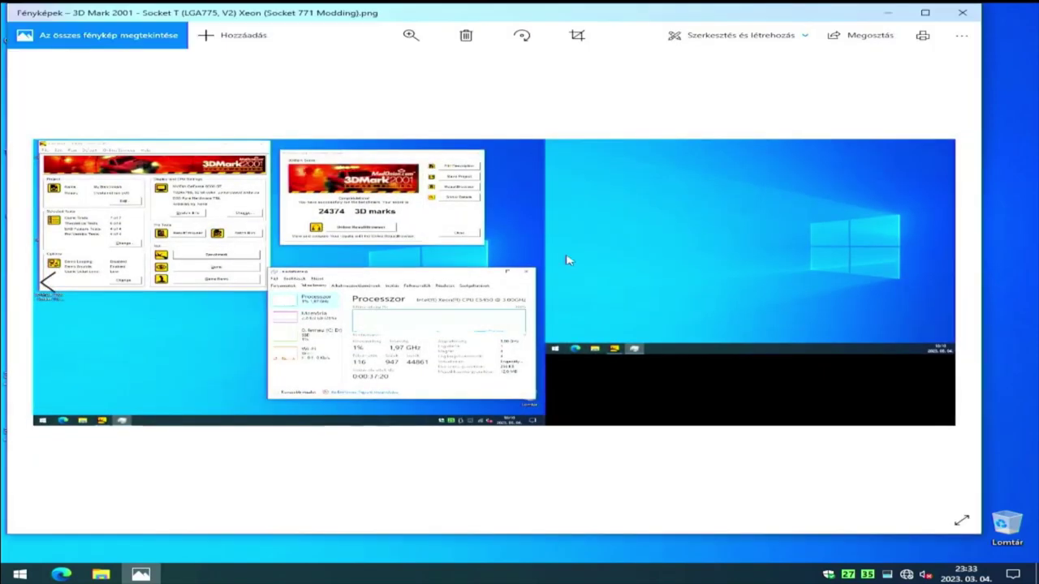
pyautogui.click(924, 12)
pyautogui.scroll(-1, 364, 254)
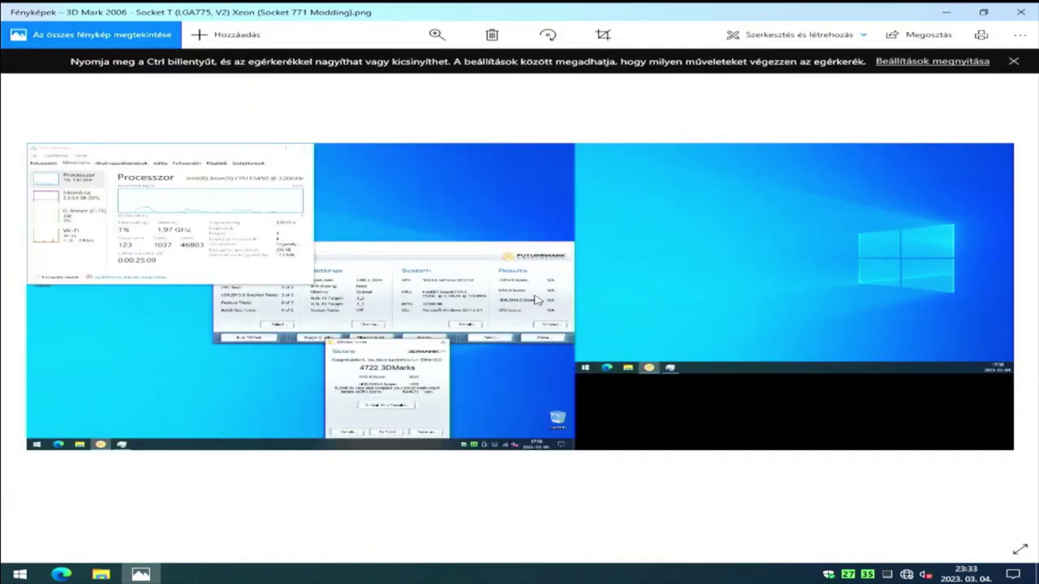
pyautogui.scroll(1, 485, 262)
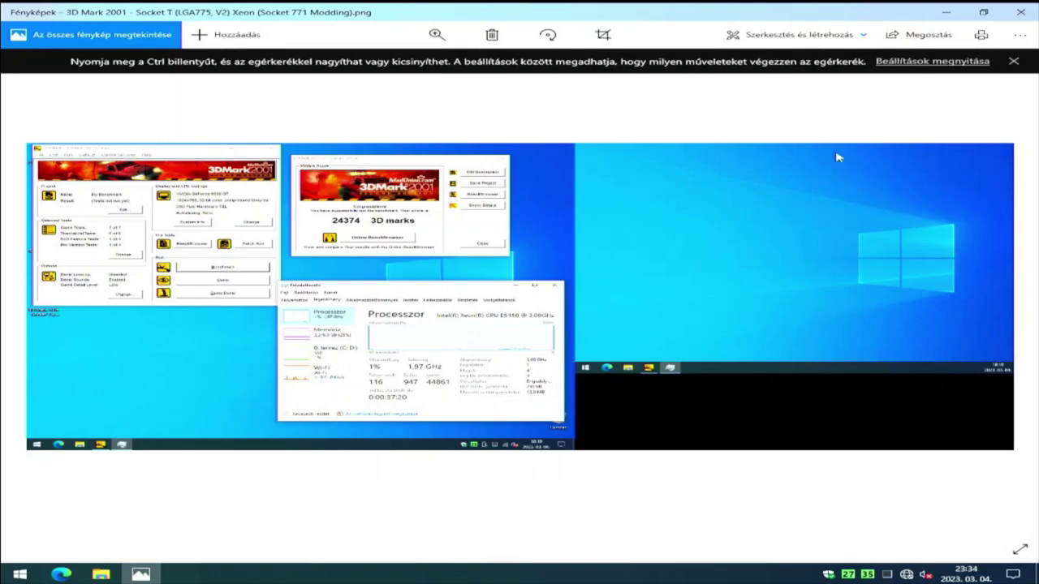
pyautogui.click(1020, 12)
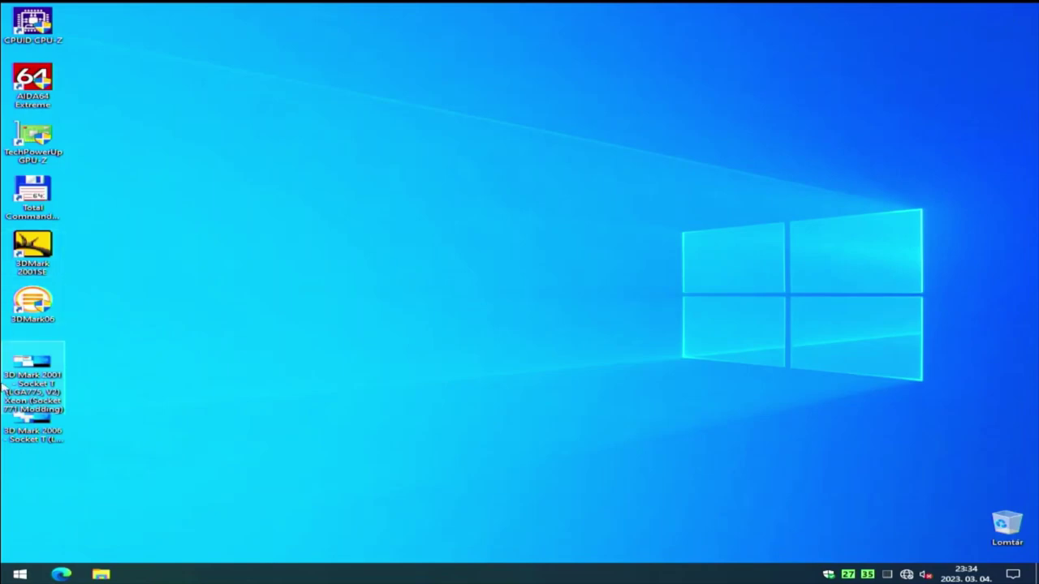
# View the saved 3D Mark 2006 result screenshot from the desktop and close the photo viewer.
pyautogui.doubleClick(40, 442)
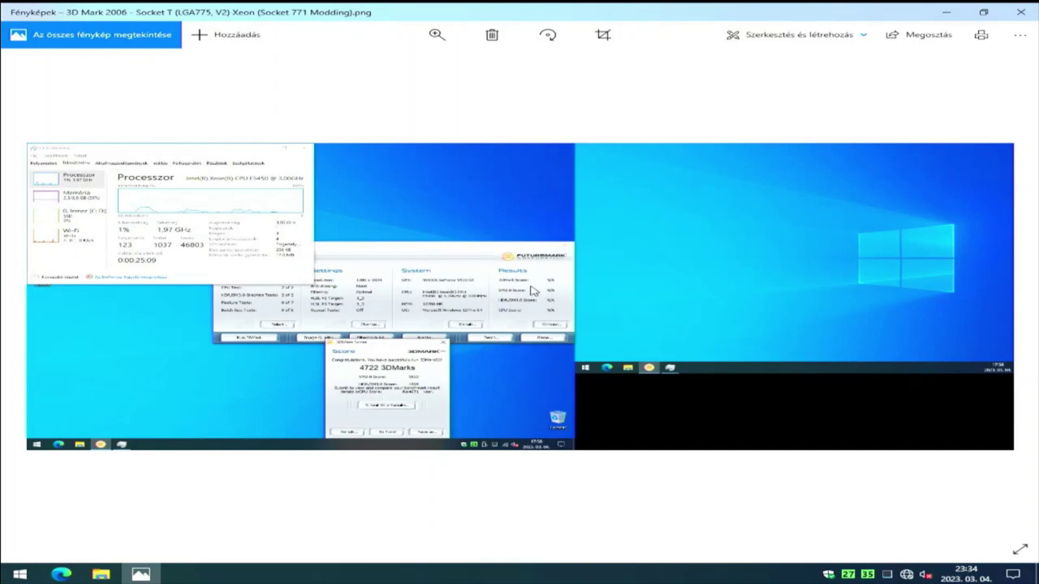
pyautogui.click(1028, 19)
pyautogui.click(539, 245)
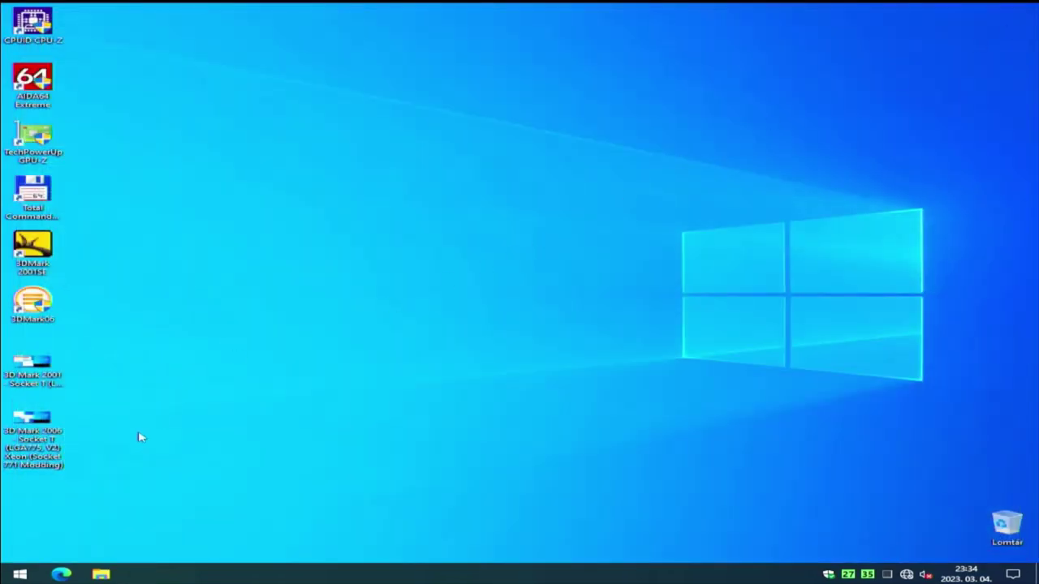
# Open Device Manager in a maximized window and inspect the display adapters (Videokártyák).
pyautogui.click(21, 575)
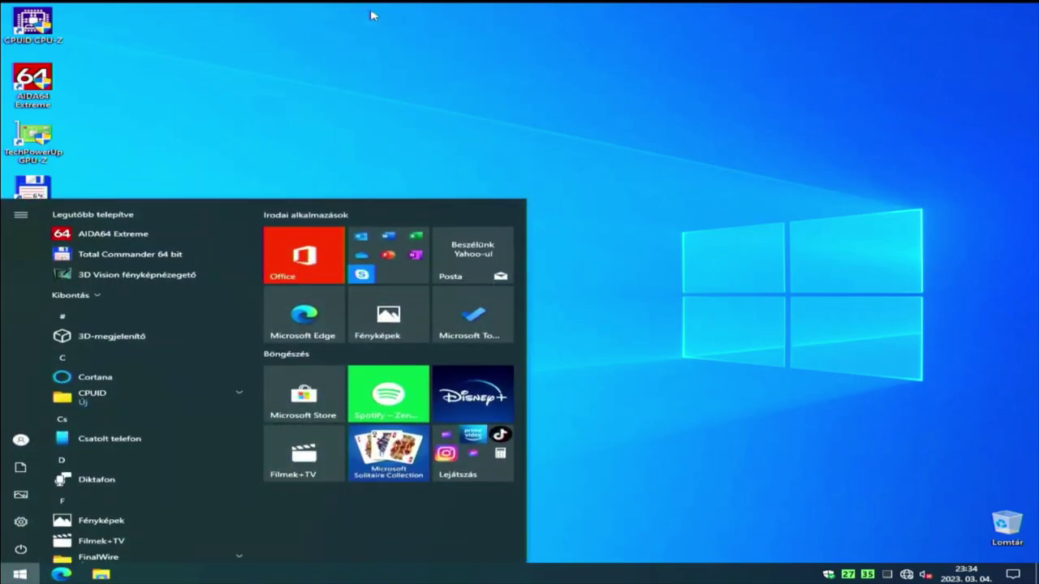
pyautogui.click(364, 36)
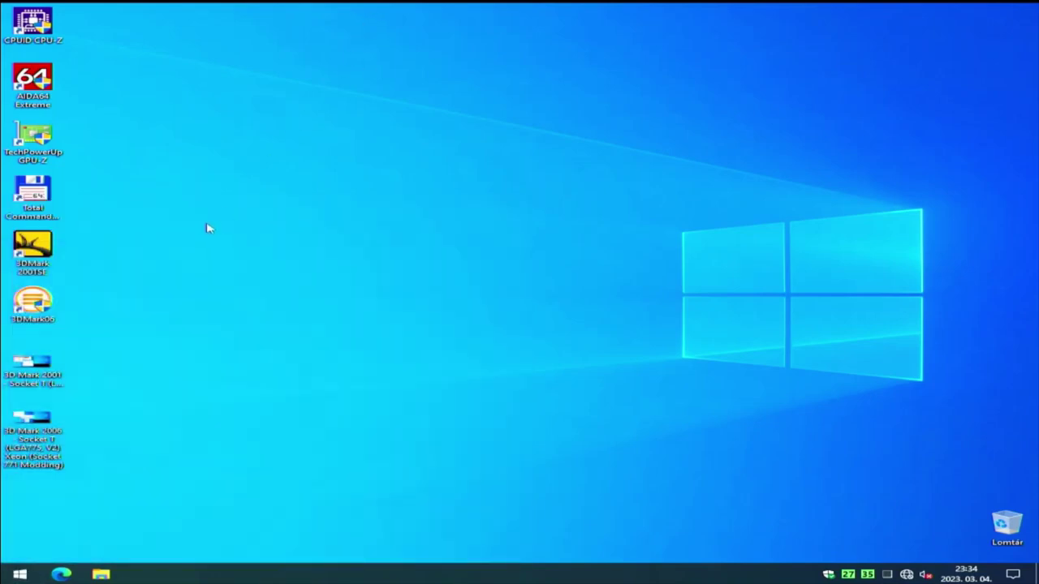
pyautogui.press('super+x')
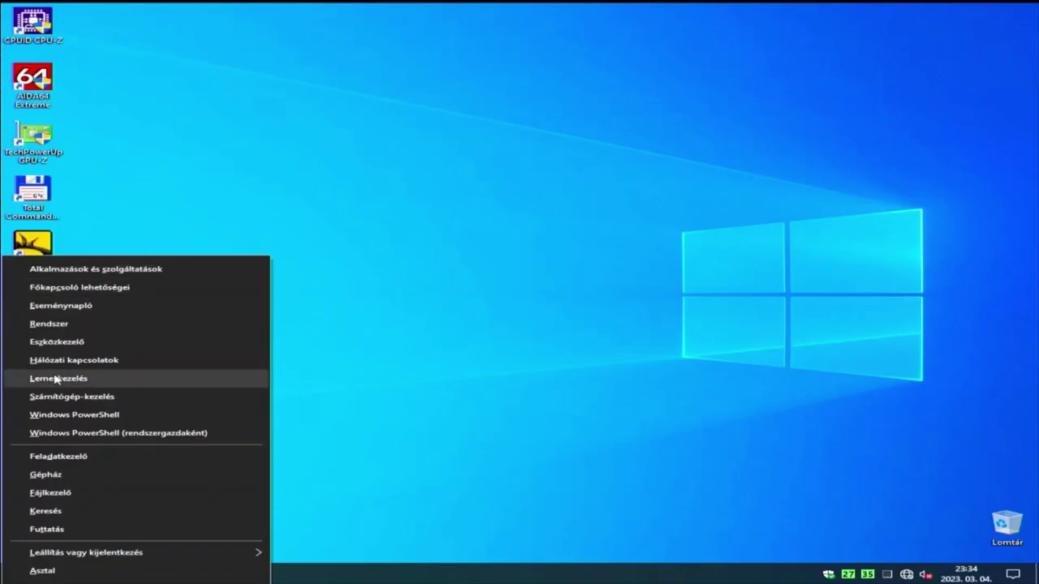
pyautogui.click(77, 342)
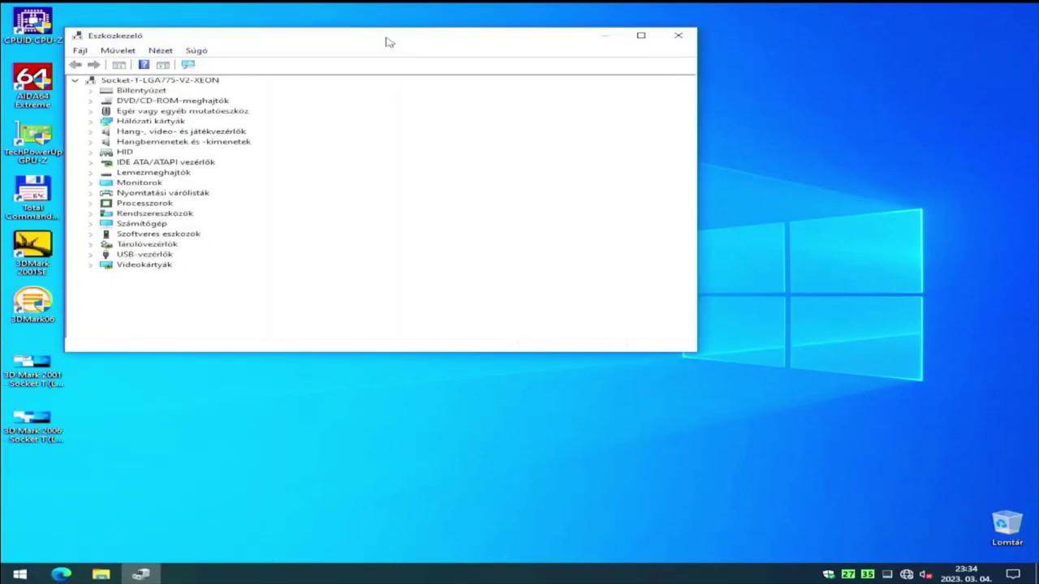
pyautogui.doubleClick(386, 39)
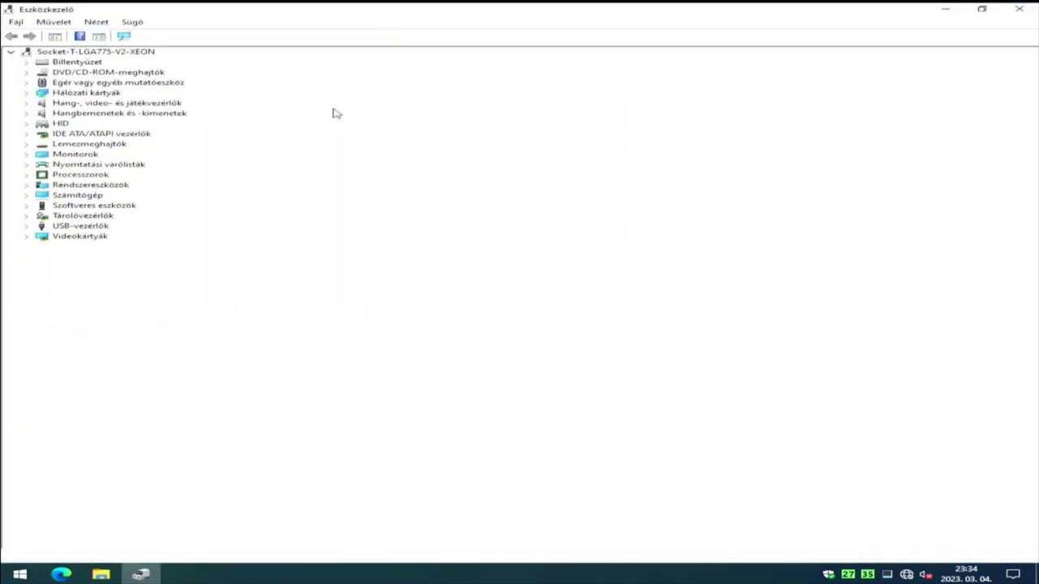
pyautogui.doubleClick(100, 237)
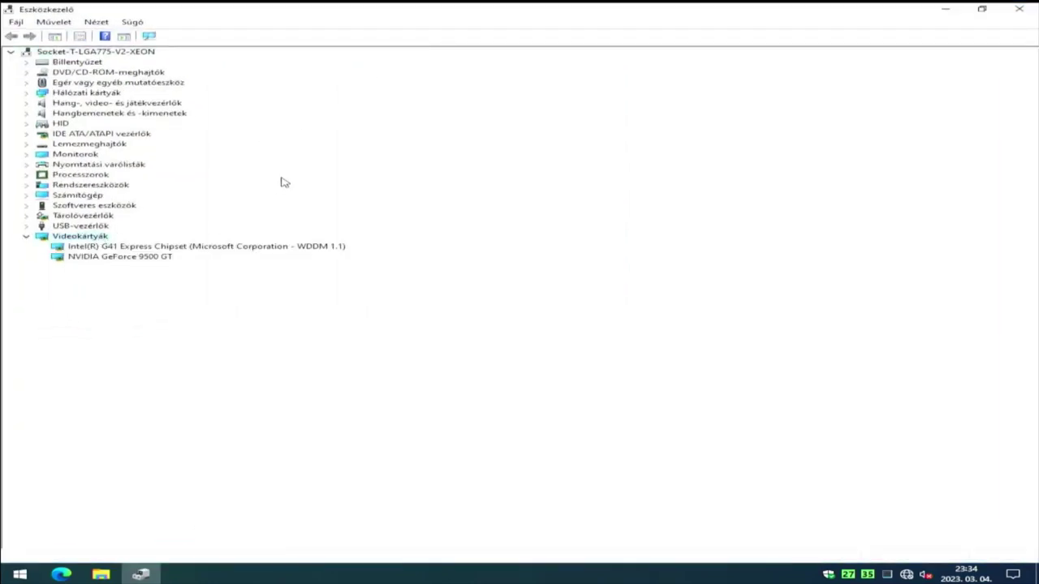
pyautogui.press('Down')
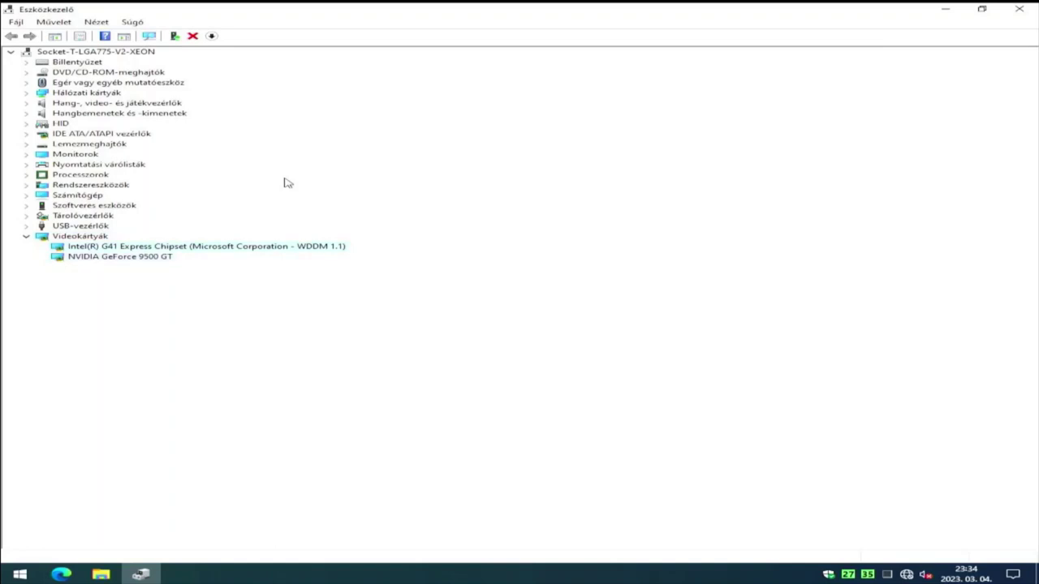
# Expand the USB controllers, storage controllers, software devices, computer and system devices categories in Device Manager.
pyautogui.press('Up')
pyautogui.press('Up')
pyautogui.press('Right')
pyautogui.press('Up')
pyautogui.press('Right')
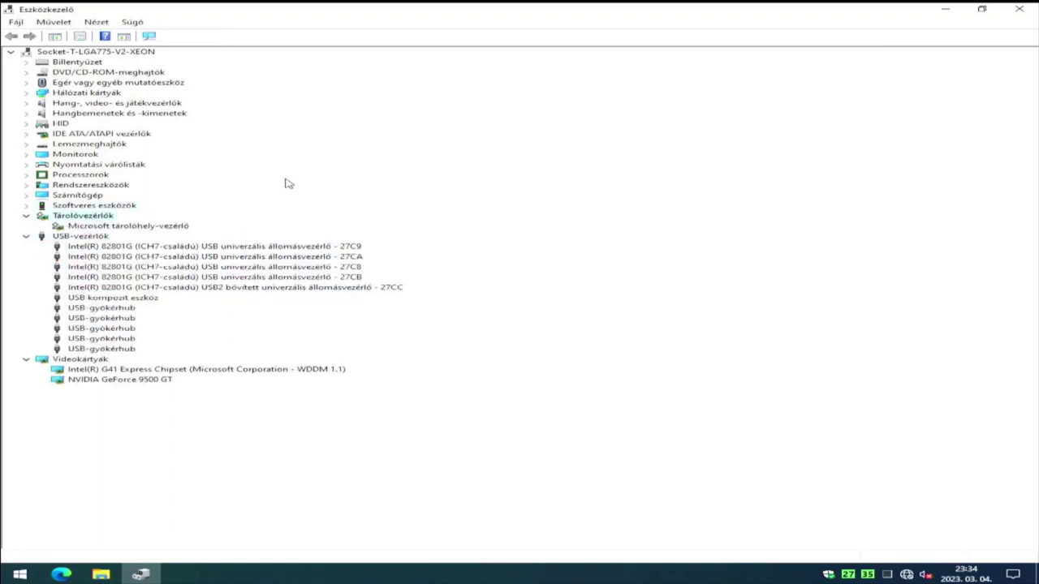
pyautogui.press('Up')
pyautogui.press('Right')
pyautogui.press('Up')
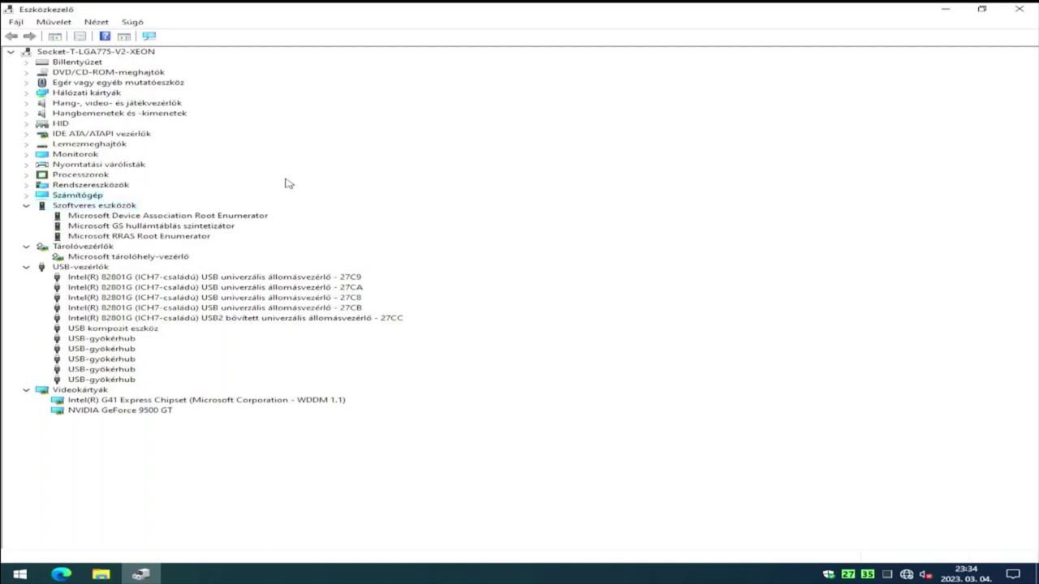
pyautogui.press('Right')
pyautogui.press('Right')
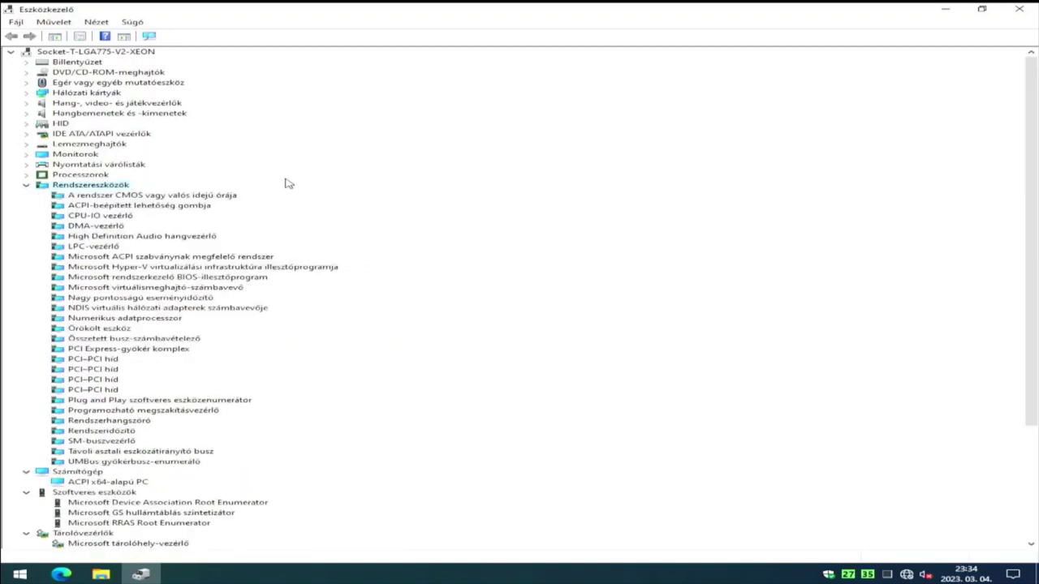
# Go through the entries of the system devices category (Rendszereszközök) in Device Manager.
pyautogui.press('Down')
pyautogui.press('Down')
pyautogui.press('Down')
pyautogui.press('Down')
pyautogui.press('Down')
pyautogui.press('Down')
pyautogui.press('Down')
pyautogui.press('Down')
pyautogui.press('Down')
pyautogui.press('Down')
pyautogui.press('Down')
pyautogui.press('Down')
pyautogui.press('Down')
pyautogui.press('Down')
pyautogui.press('Down')
pyautogui.press('Down')
pyautogui.press('Down')
pyautogui.press('Down')
pyautogui.press('Down')
pyautogui.press('Down')
pyautogui.press('Up')
pyautogui.press('Up')
pyautogui.press('Up')
pyautogui.press('Up')
pyautogui.press('Up')
pyautogui.press('Up')
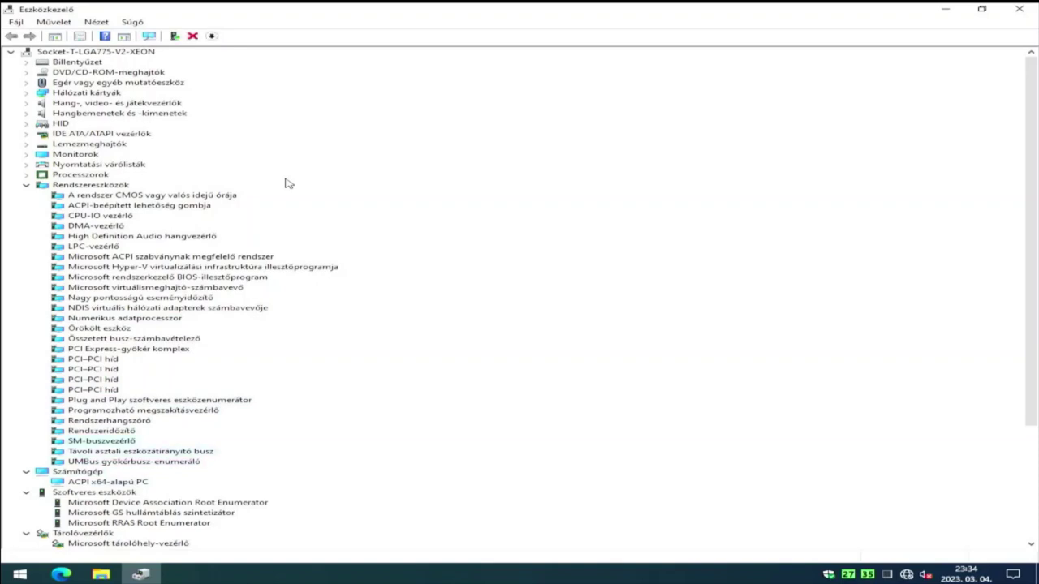
pyautogui.press('Up')
pyautogui.press('Up')
pyautogui.press('Up')
pyautogui.press('Up')
pyautogui.press('Up')
pyautogui.press('Up')
pyautogui.press('Up')
pyautogui.press('Up')
pyautogui.press('Up')
pyautogui.press('Up')
pyautogui.press('Up')
pyautogui.press('Up')
pyautogui.press('Up')
pyautogui.press('Up')
pyautogui.press('Up')
pyautogui.press('Up')
pyautogui.press('Up')
pyautogui.press('Up')
pyautogui.press('Up')
pyautogui.press('Up')
# Expand the processors category (Processzorok) and go through its Xeon E5450 entries.
pyautogui.press('Down')
pyautogui.press('Right')
pyautogui.press('Down')
pyautogui.press('Down')
pyautogui.press('Down')
pyautogui.press('Down')
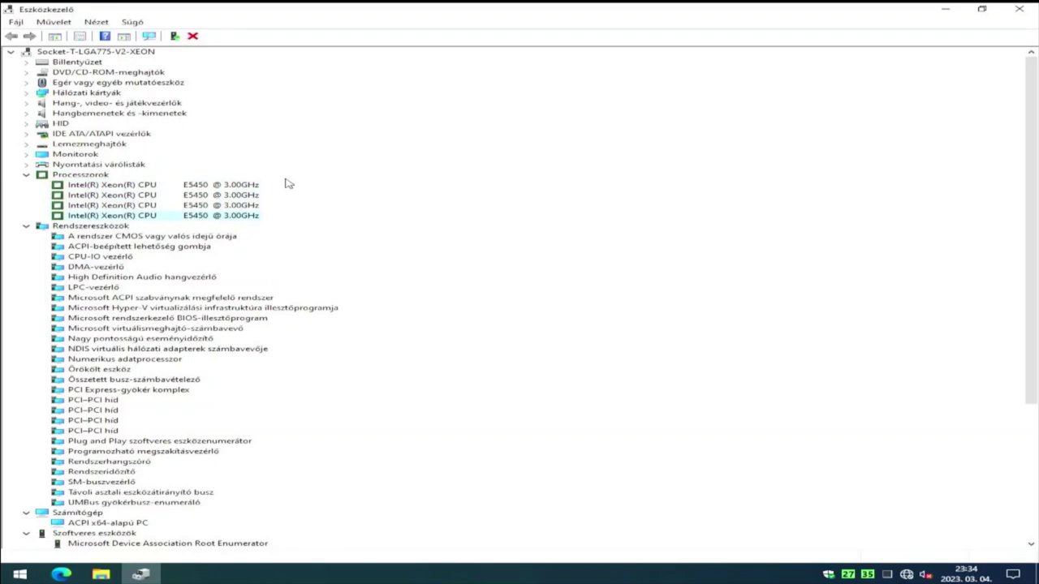
# Expand the print queues, monitors and disk drives categories, and go through the listed disk drives.
pyautogui.press('Up')
pyautogui.press('Up')
pyautogui.press('Up')
pyautogui.press('Up')
pyautogui.press('Up')
pyautogui.press('Right')
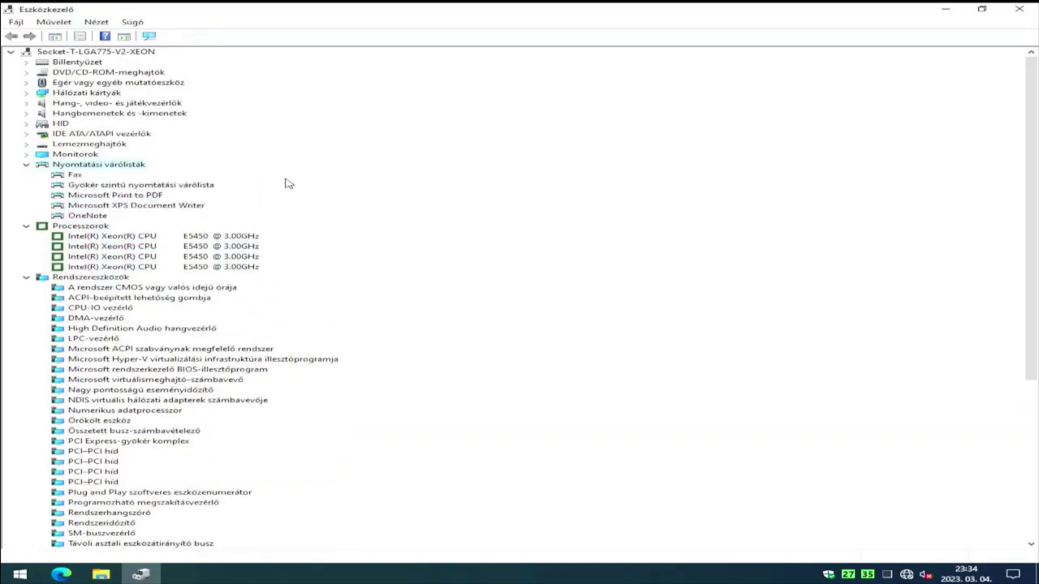
pyautogui.press('Up')
pyautogui.press('Right')
pyautogui.press('Up')
pyautogui.press('Right')
pyautogui.press('Down')
pyautogui.press('Down')
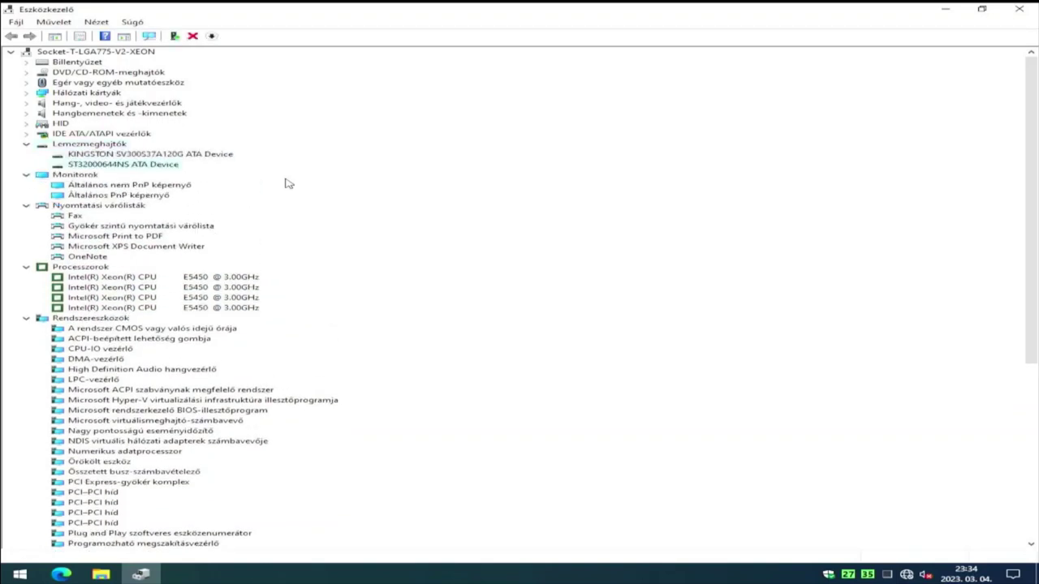
# Expand the IDE ATA/ATAPI controllers, HID, audio inputs and outputs, and sound controllers categories.
pyautogui.press('Up')
pyautogui.press('Up')
pyautogui.press('Up')
pyautogui.press('Right')
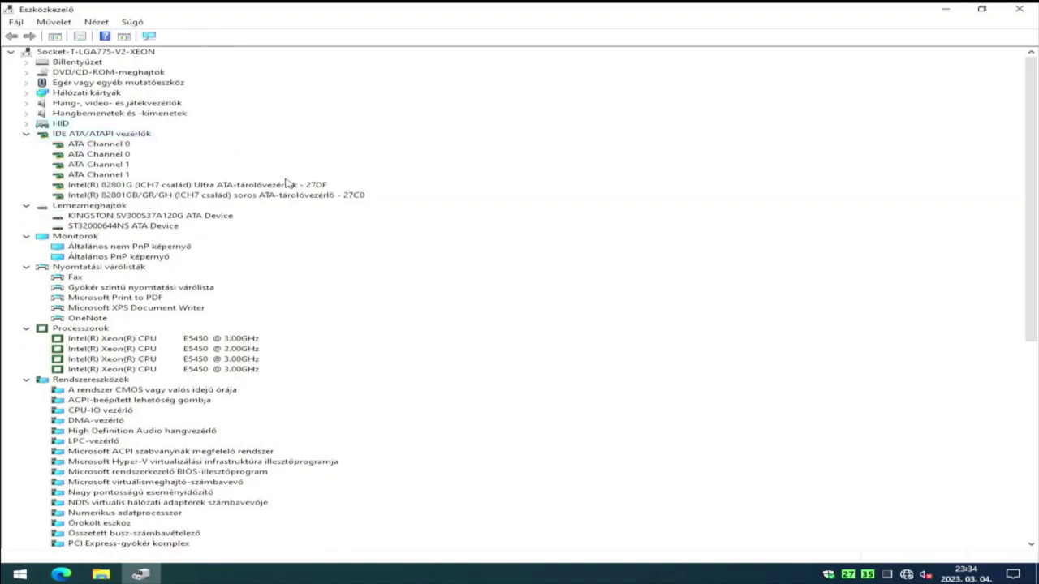
pyautogui.press('Up')
pyautogui.press('Right')
pyautogui.press('Up')
pyautogui.press('Right')
pyautogui.press('Up')
pyautogui.press('Right')
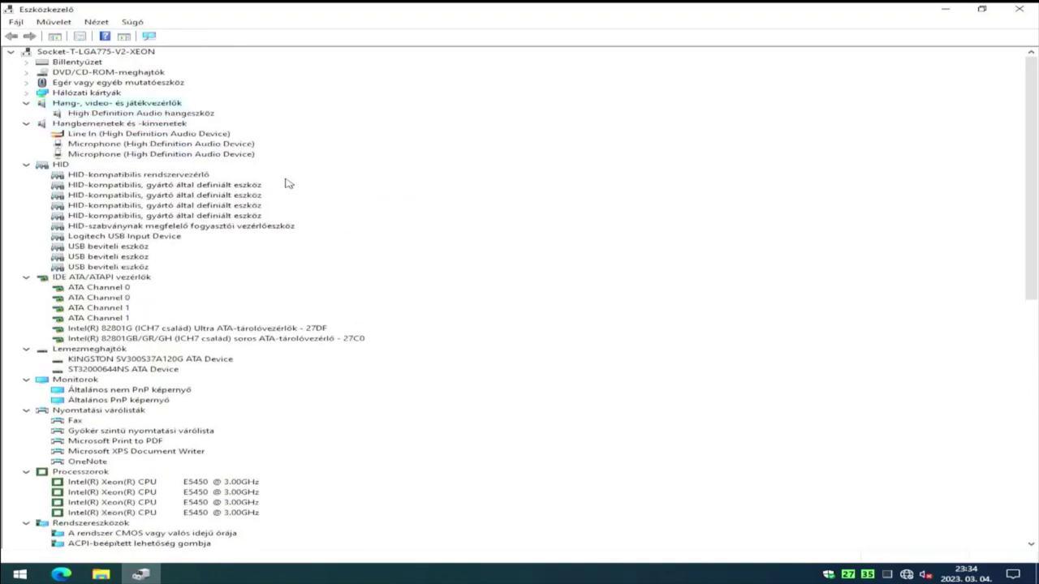
# Expand the network adapters, mice, DVD/CD-ROM drives and keyboards categories in Device Manager.
pyautogui.press('Up')
pyautogui.press('Right')
pyautogui.press('Up')
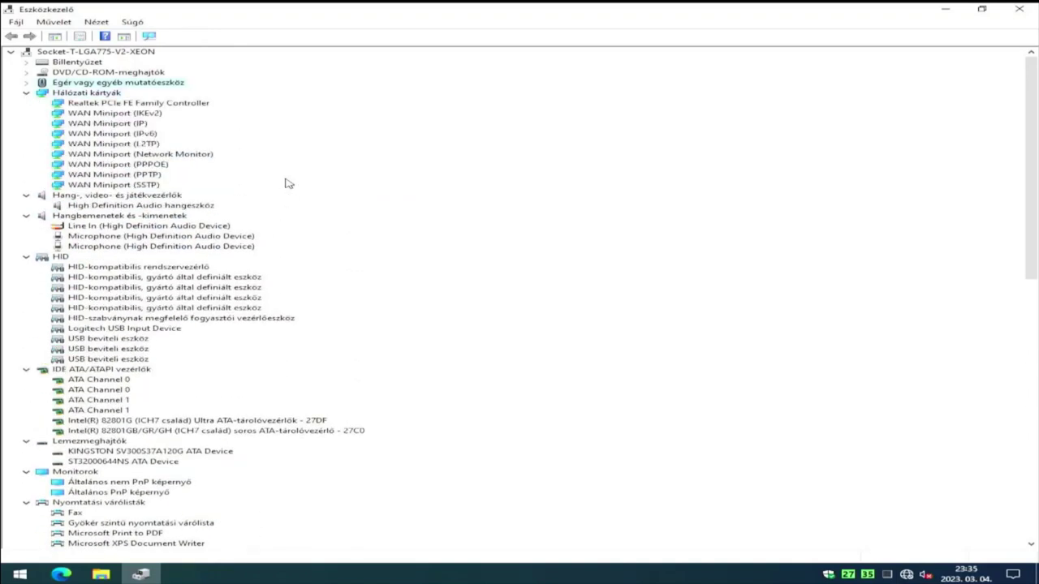
pyautogui.press('Right')
pyautogui.press('Up')
pyautogui.press('Right')
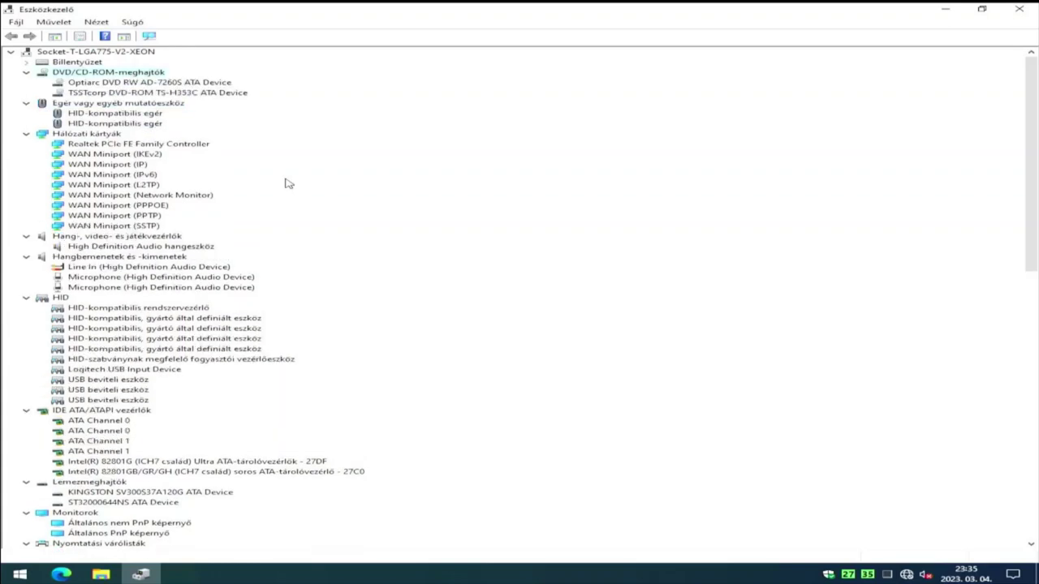
pyautogui.press('Up')
pyautogui.press('Right')
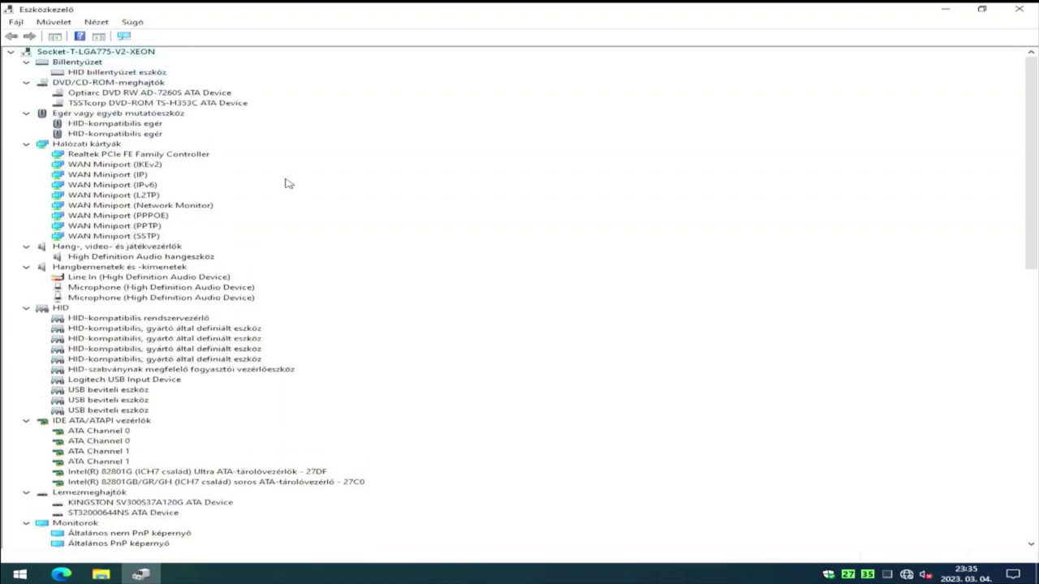
# Close Device Manager and shut down Windows with the Leállítás option.
pyautogui.hotkey('alt', 'F4')
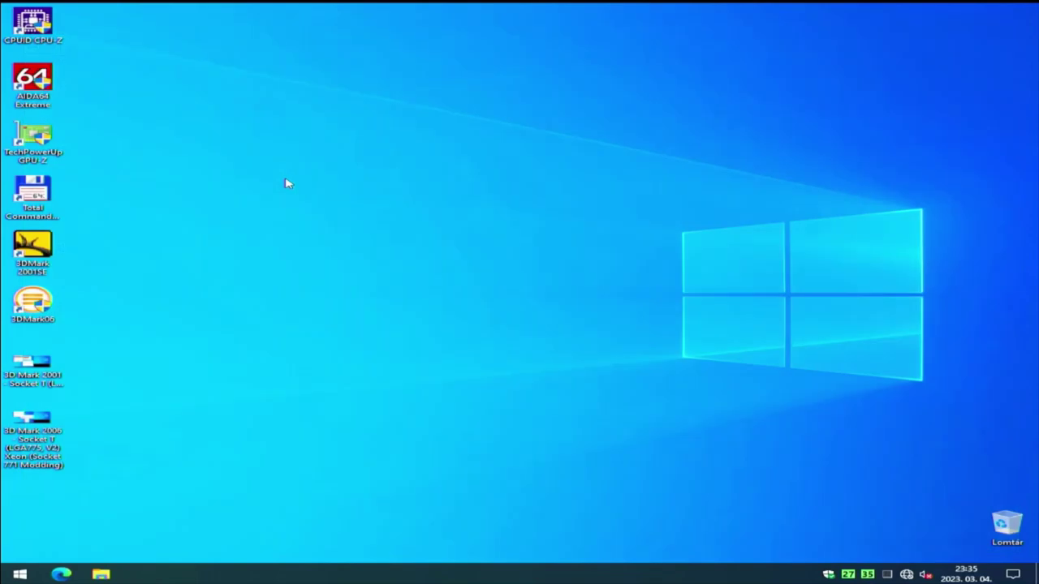
pyautogui.hotkey('alt', 'F4')
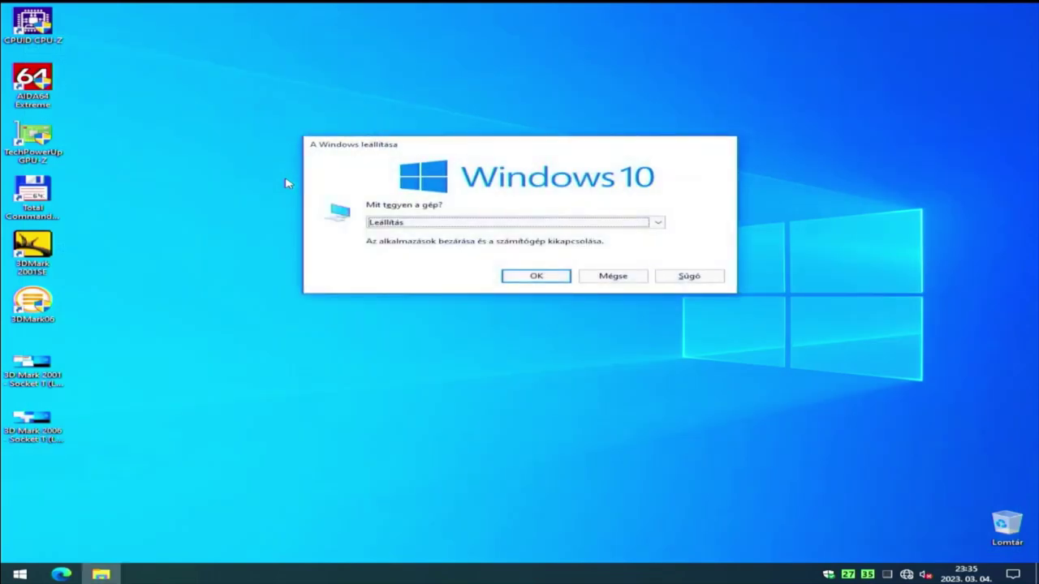
pyautogui.press('Return')
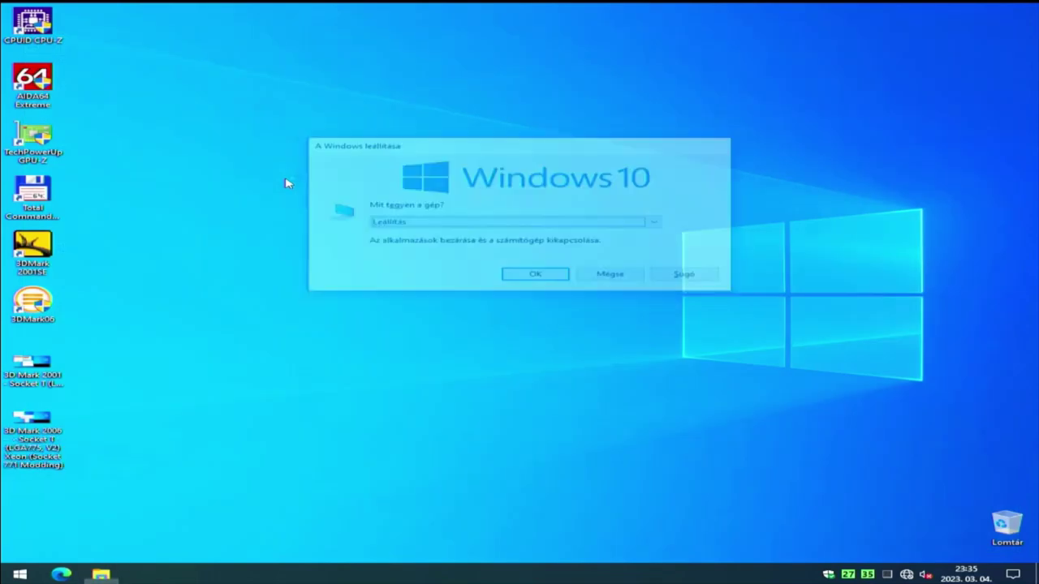